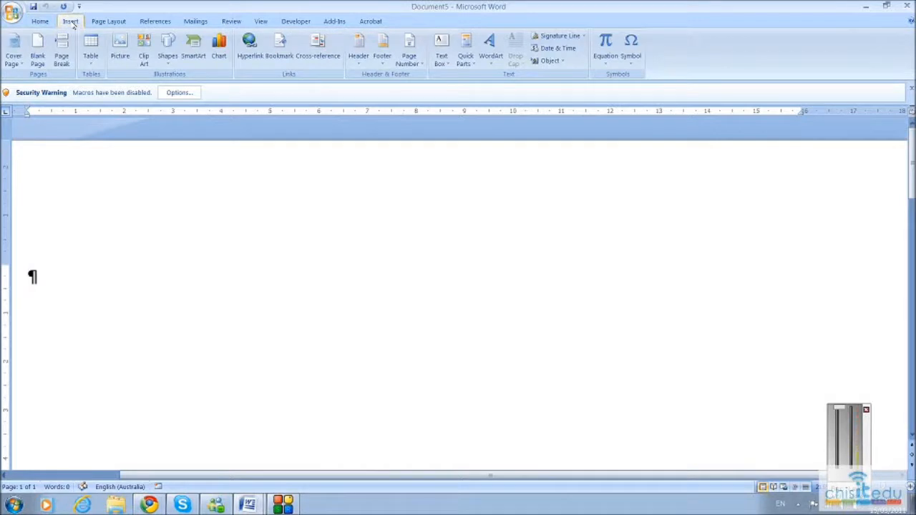
# Step: Insert a table with four columns and four rows and give it the aqua-blue built-in grid style with banded rows
pyautogui.click(97, 45)
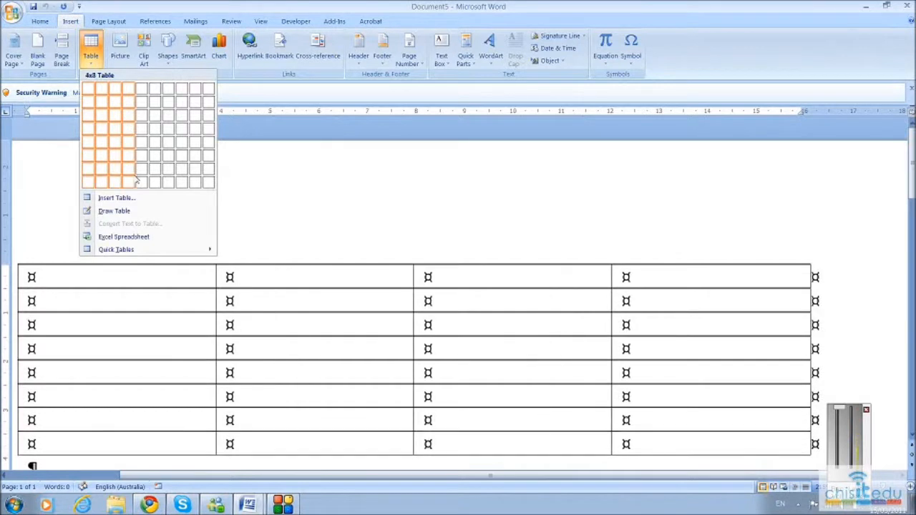
pyautogui.click(133, 129)
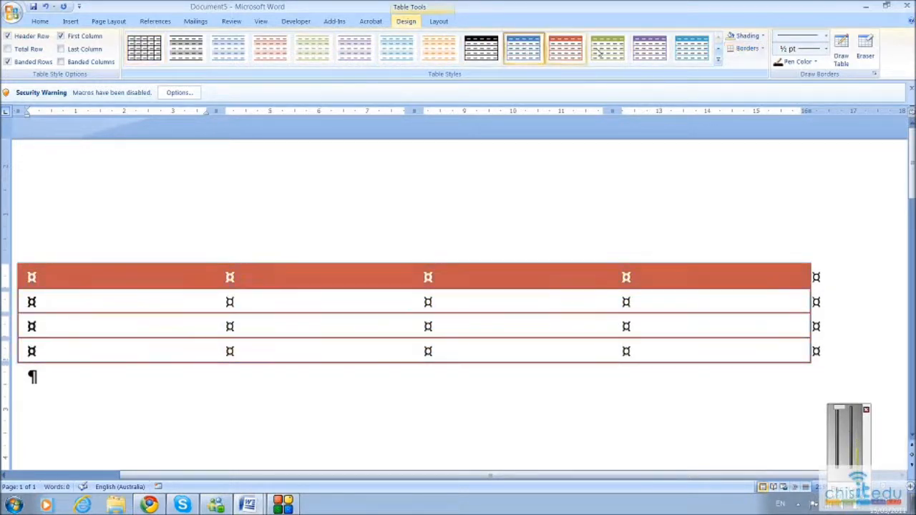
pyautogui.click(718, 63)
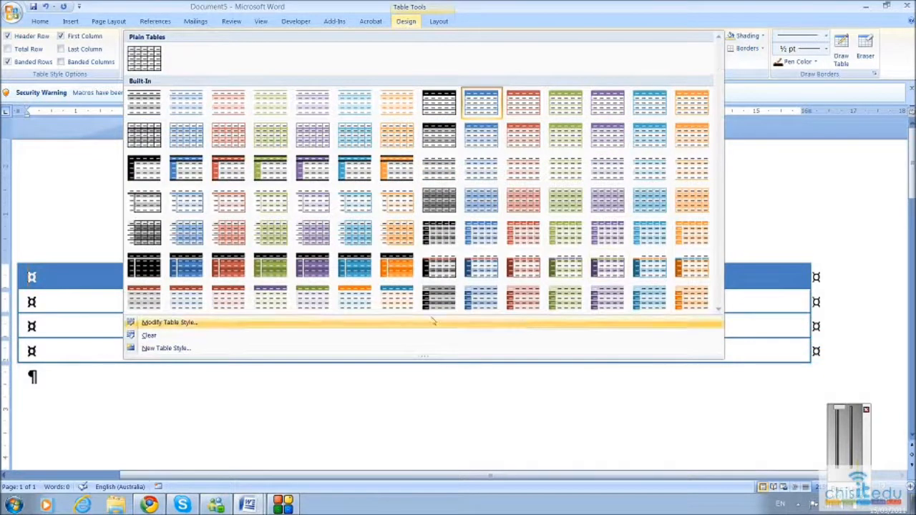
pyautogui.click(357, 268)
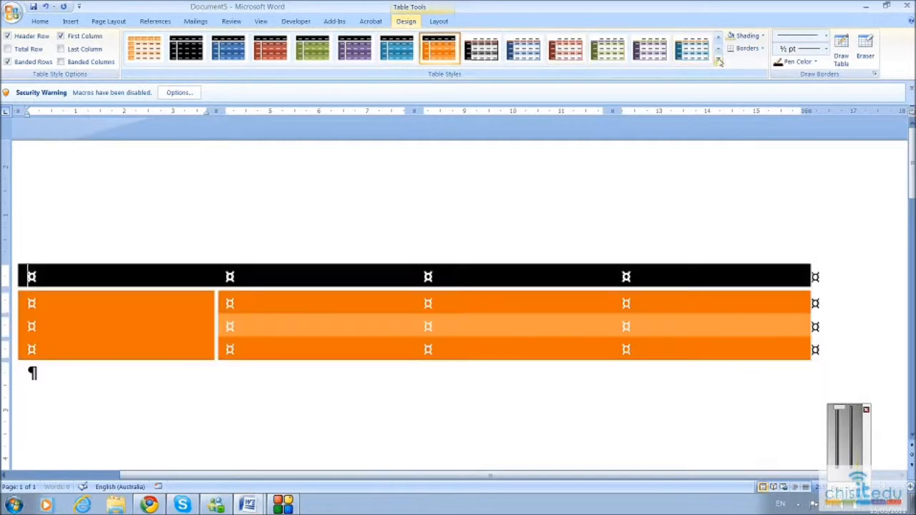
pyautogui.click(718, 63)
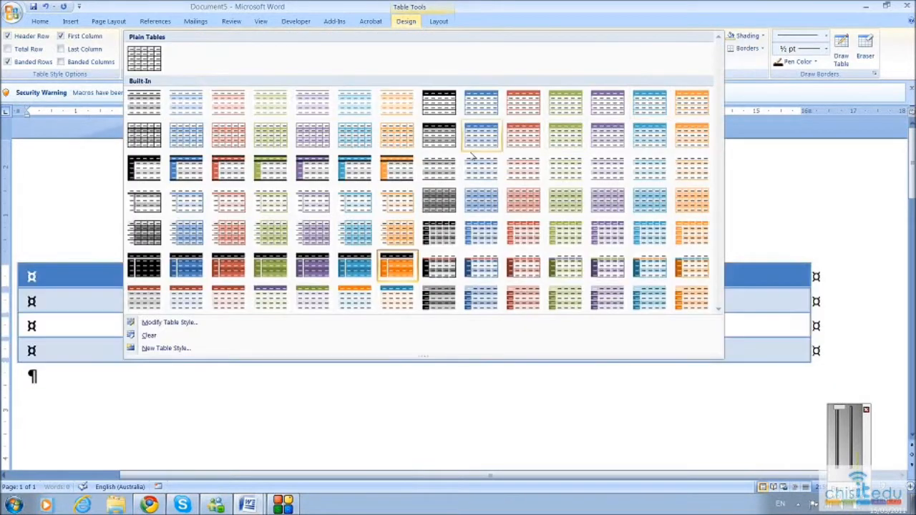
pyautogui.click(353, 135)
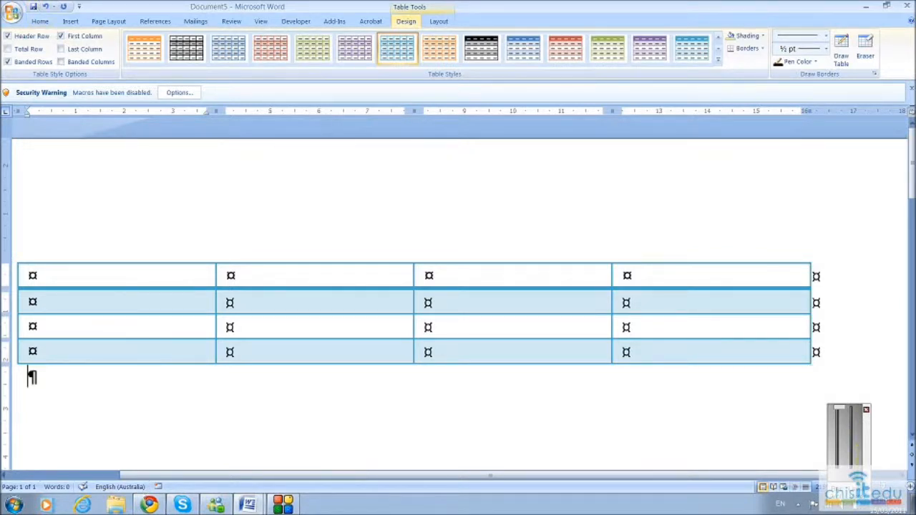
# Step: Insert a table with 6 columns, 7 rows and automatic fixed column width in the paragraph below the blue table
pyautogui.click(30, 377)
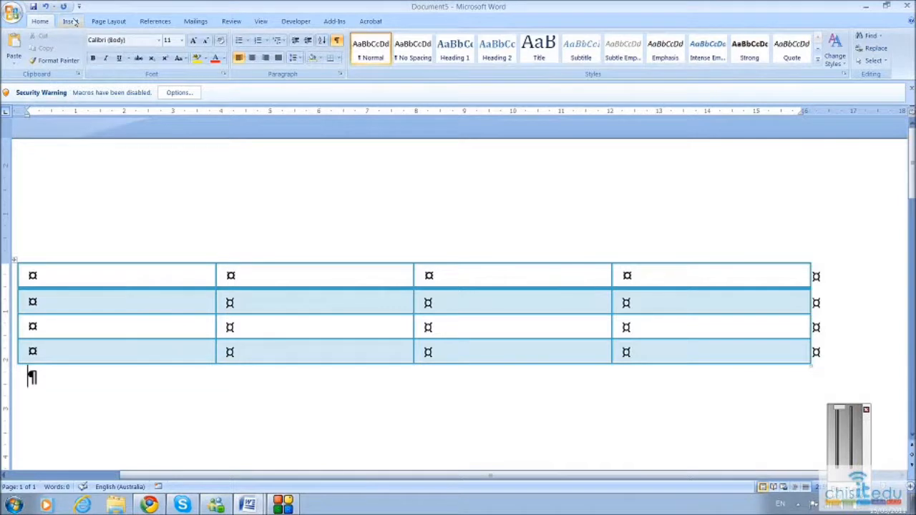
pyautogui.click(71, 22)
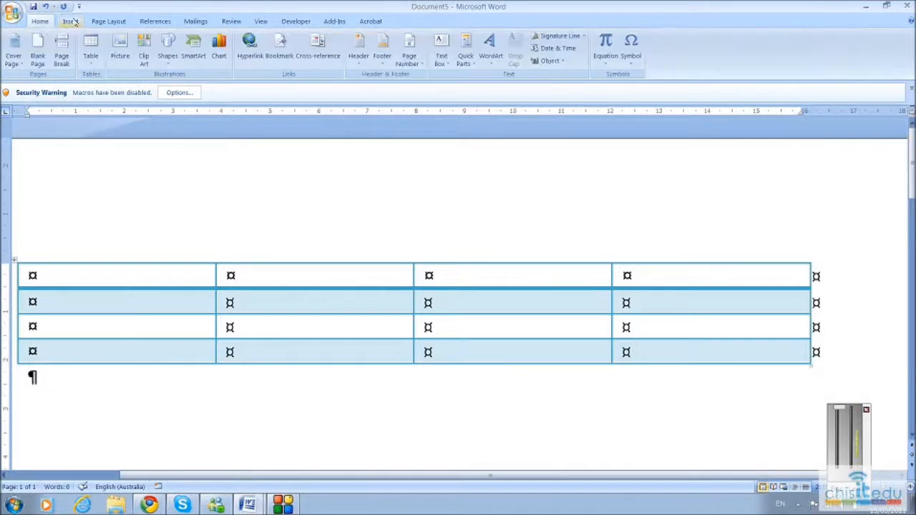
pyautogui.click(93, 66)
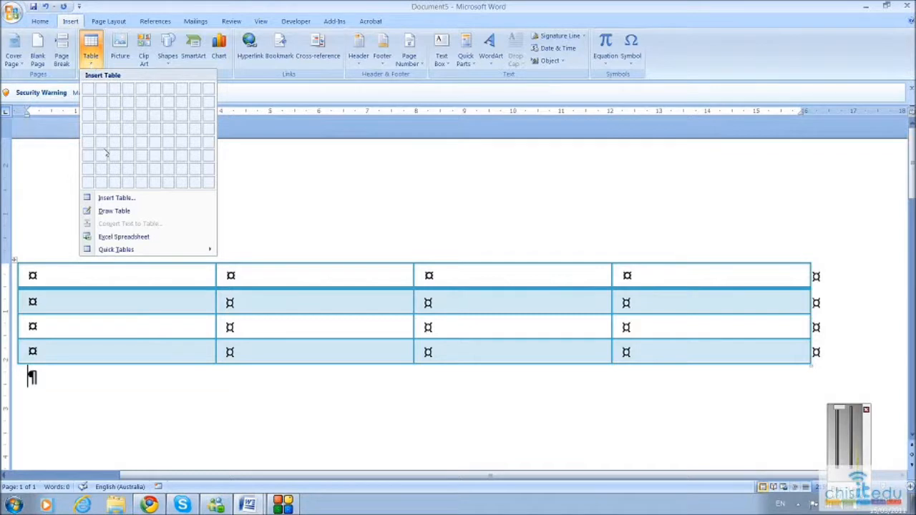
pyautogui.click(111, 198)
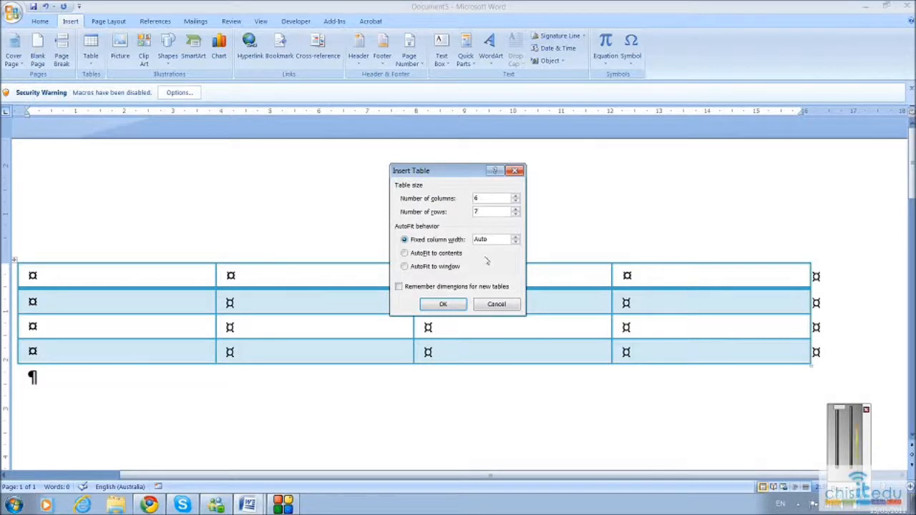
pyautogui.click(443, 304)
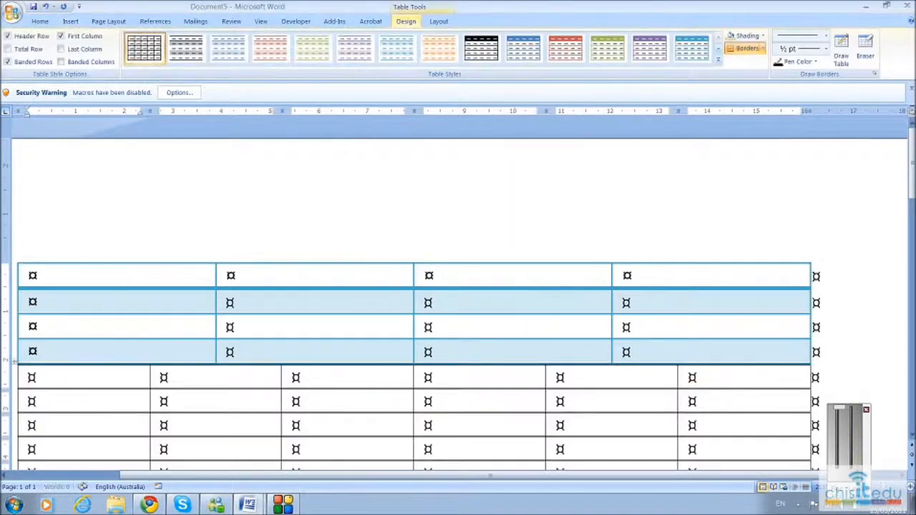
# Step: Add one more row at the end of the blue four-column table
pyautogui.scroll(-2, 415, 329)
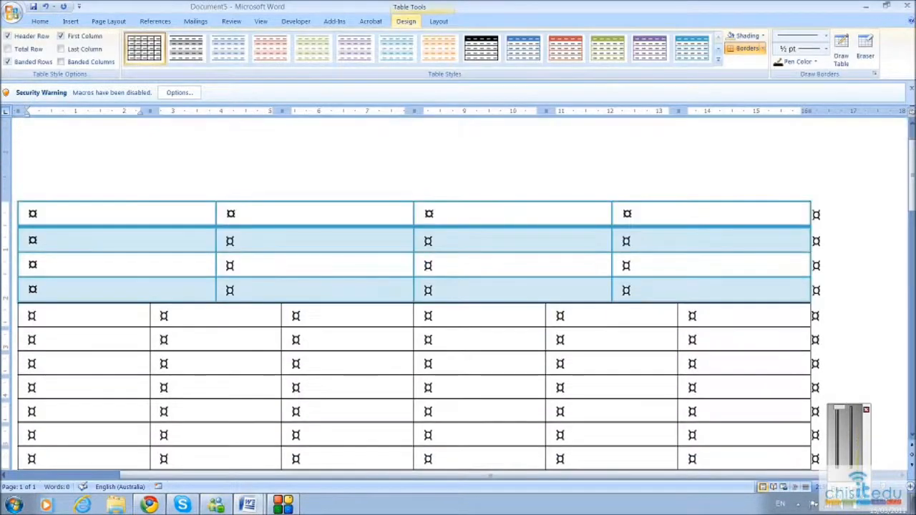
pyautogui.click(814, 291)
pyautogui.press('Return')
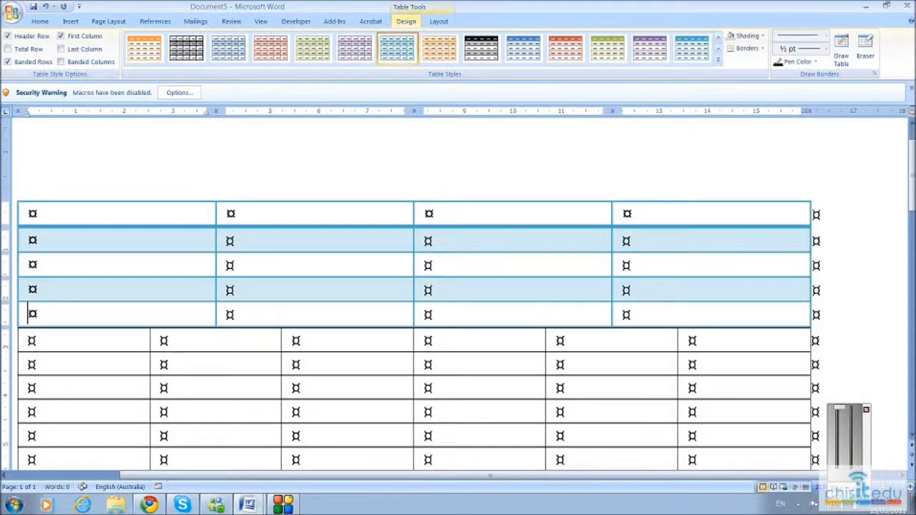
# Step: Add an empty paragraph below the six-column table
pyautogui.scroll(-4, 415, 301)
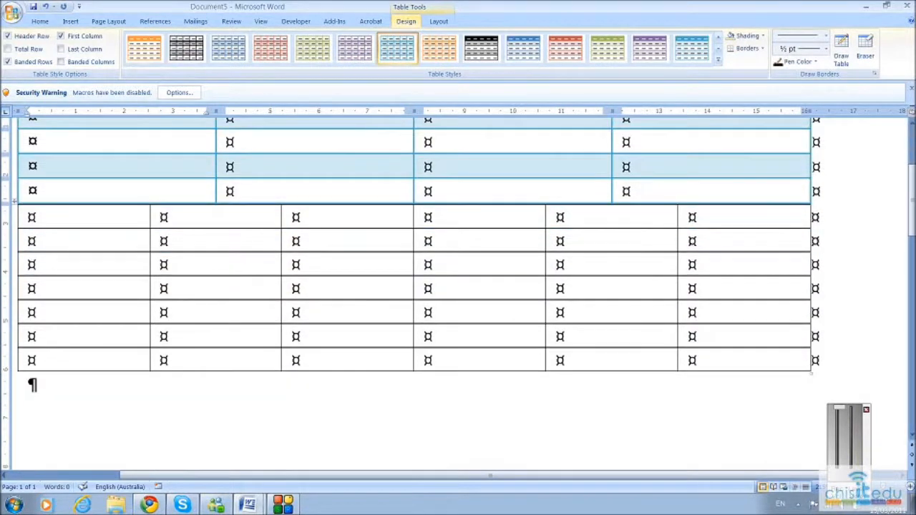
pyautogui.click(30, 384)
pyautogui.press('Return')
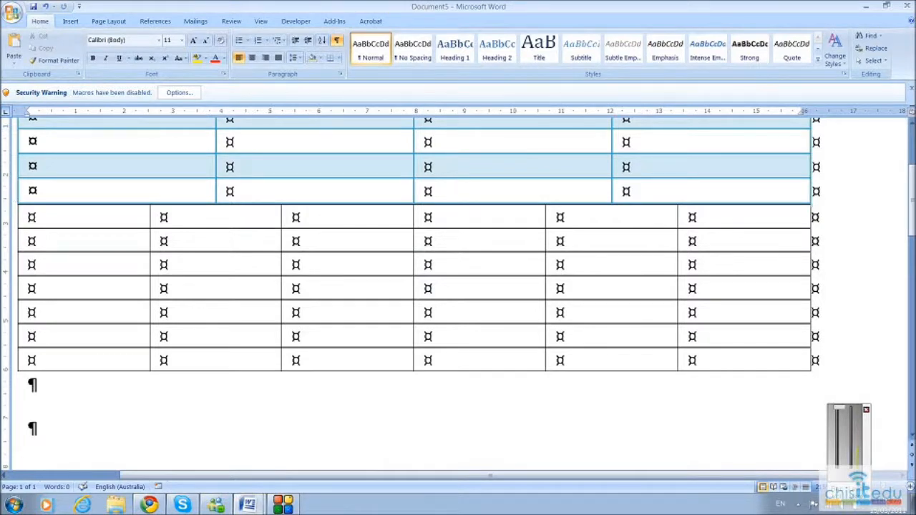
# Step: Resize the first four columns of the six-column table, widening the first and fourth and narrowing the second and third
pyautogui.click(158, 241)
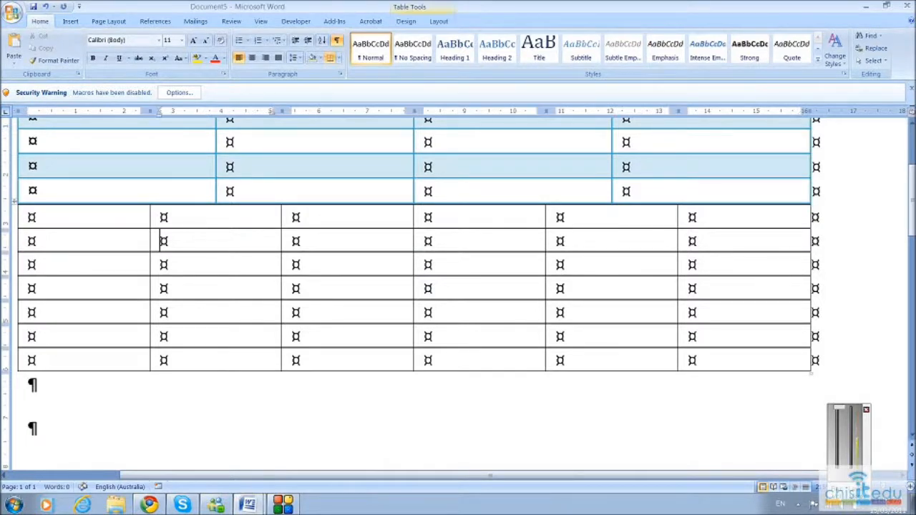
pyautogui.click(405, 21)
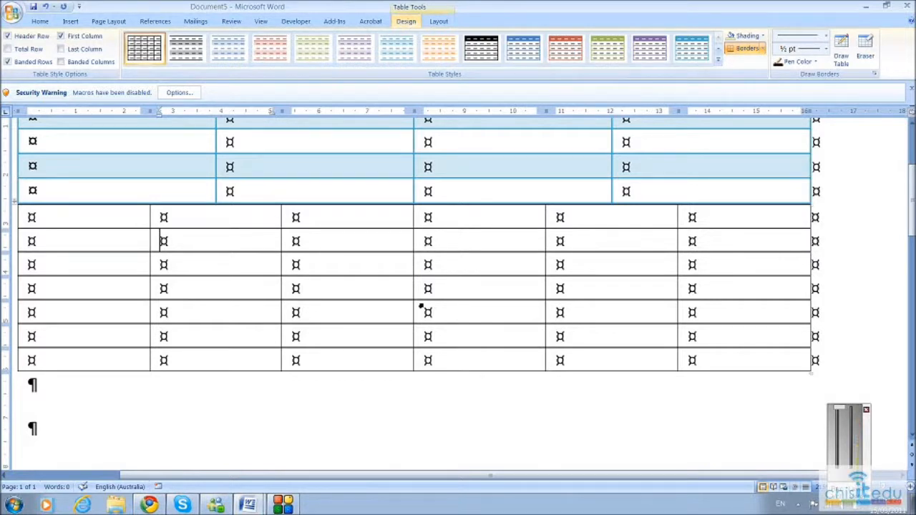
pyautogui.moveTo(413, 289); pyautogui.dragTo(380, 288)
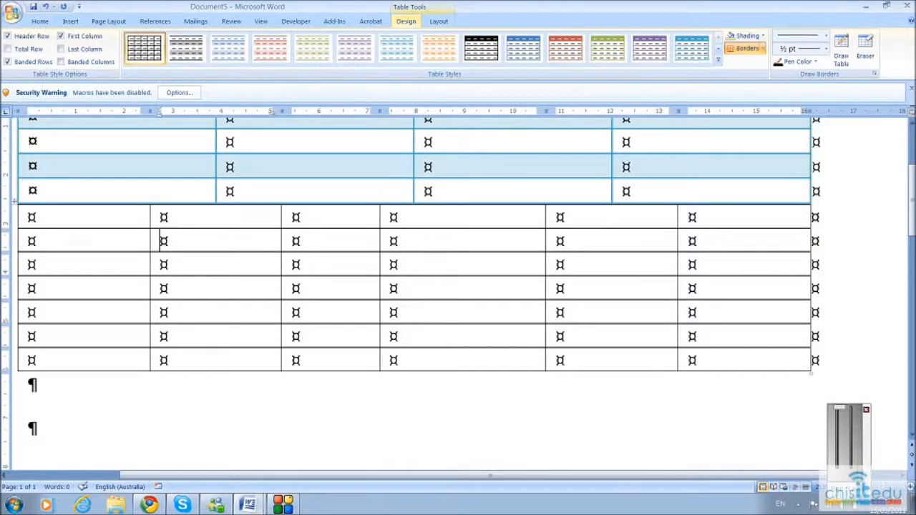
pyautogui.moveTo(279, 289); pyautogui.dragTo(306, 288)
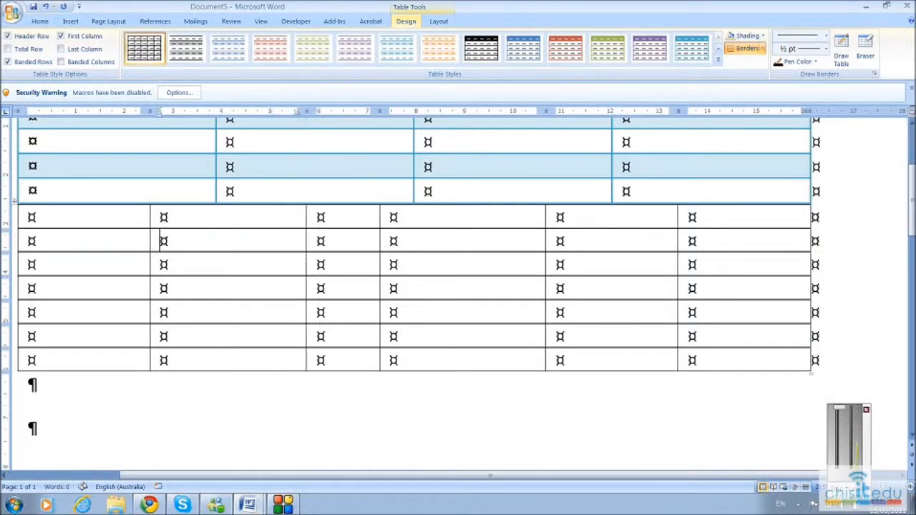
pyautogui.moveTo(149, 284); pyautogui.dragTo(197, 286)
# Step: Increase the height of the second row in the six-column table to nearly three times that of the other rows
pyautogui.moveTo(238, 252); pyautogui.dragTo(239, 272)
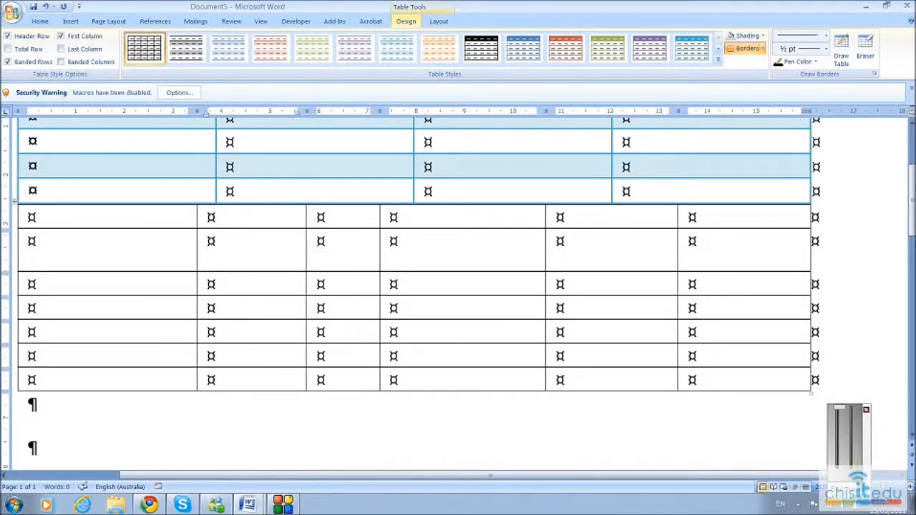
pyautogui.click(208, 241)
pyautogui.moveTo(244, 271); pyautogui.dragTo(246, 295)
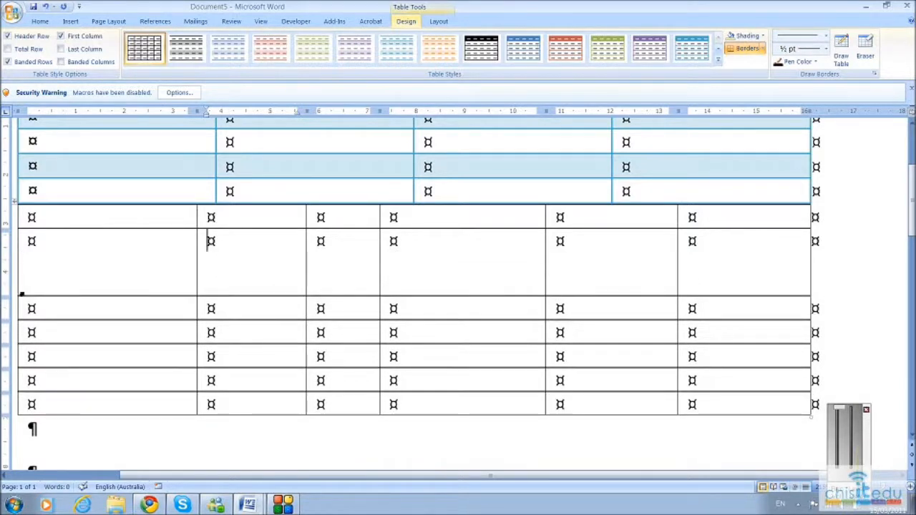
# Step: Draw the outer frame of a new table, about 15 cm wide and 2.5 cm tall, at the last paragraph below the six-column table
pyautogui.scroll(-2, 415, 287)
pyautogui.scroll(-2, 415, 286)
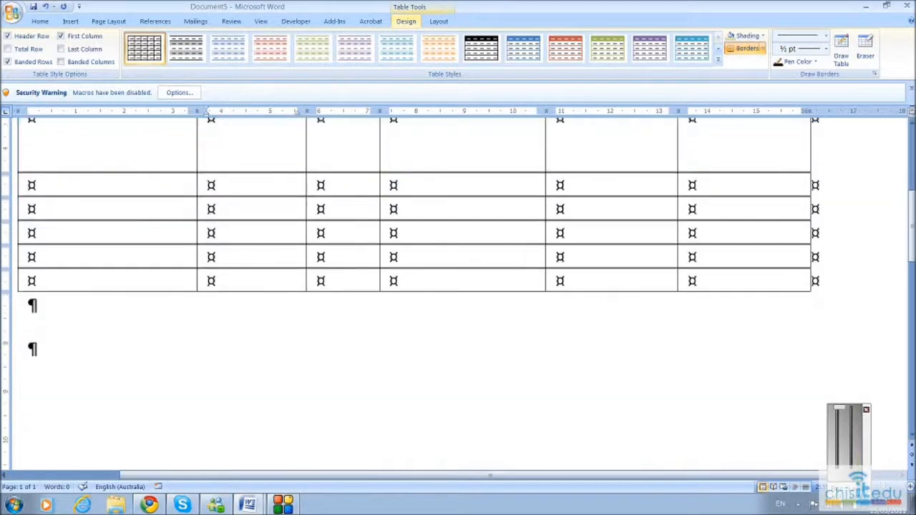
pyautogui.click(30, 348)
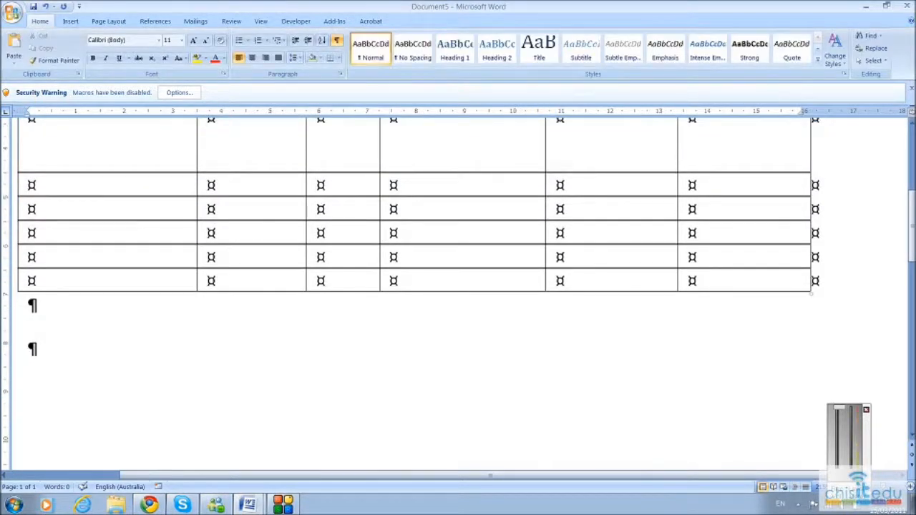
pyautogui.click(70, 22)
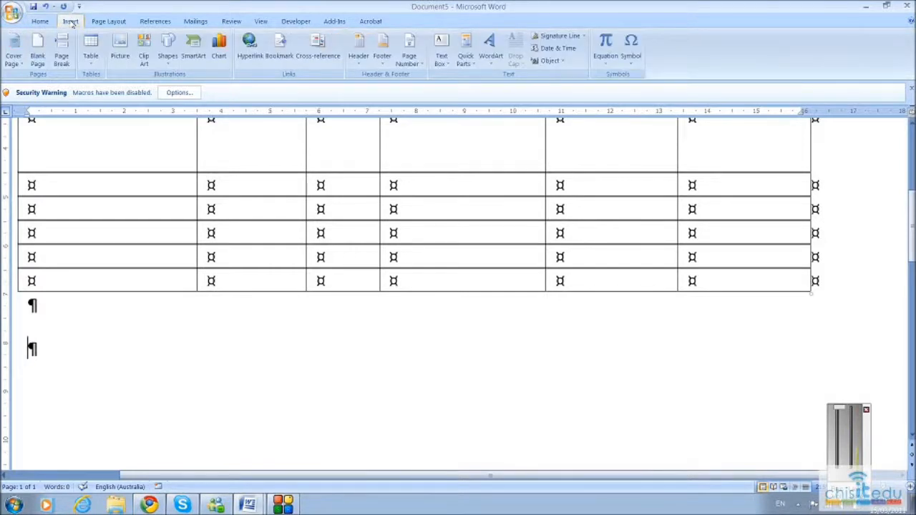
pyautogui.click(91, 62)
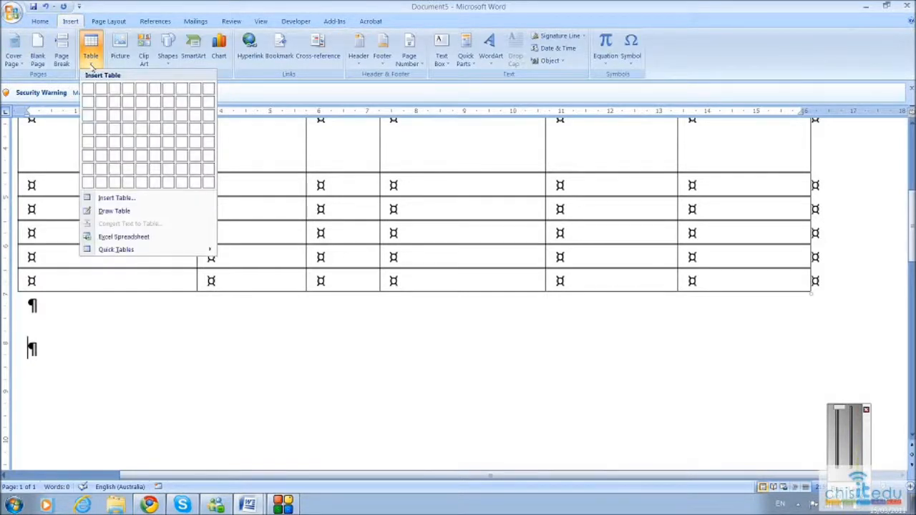
pyautogui.click(113, 211)
pyautogui.moveTo(53, 336)
pyautogui.mouseDown()
pyautogui.moveTo(704, 411)
pyautogui.moveTo(770, 433)
pyautogui.moveTo(773, 458)
pyautogui.mouseUp()
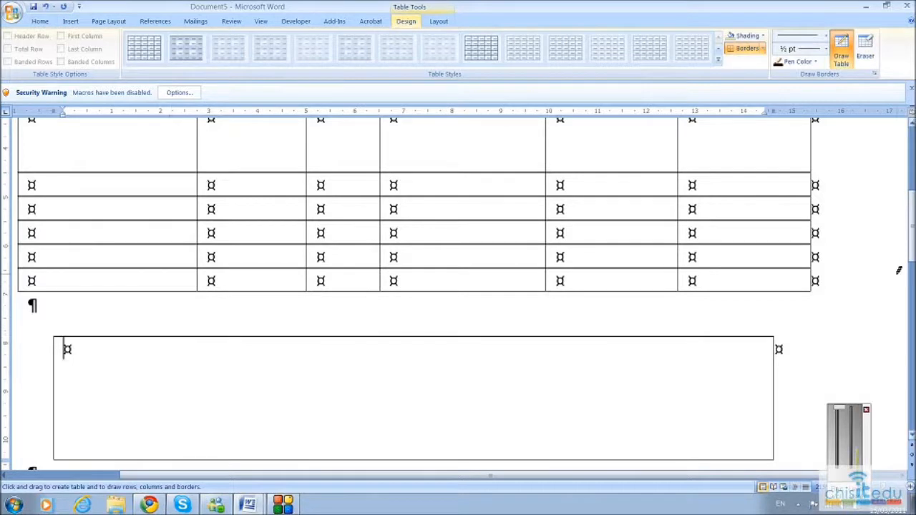
# Step: Draw four full-height vertical lines in the new frame to divide it into five columns, undoing any stray table
pyautogui.scroll(-3, 912, 227)
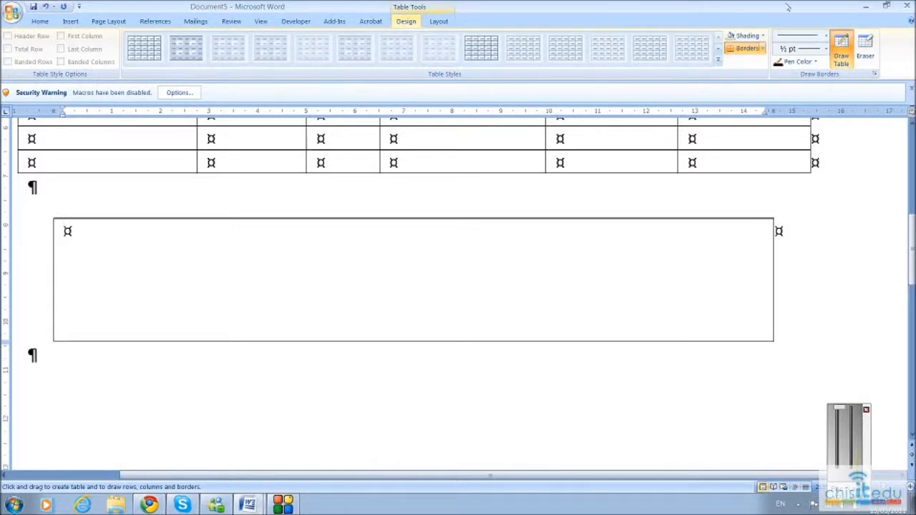
pyautogui.moveTo(172, 214); pyautogui.dragTo(182, 321)
pyautogui.moveTo(317, 218); pyautogui.dragTo(319, 337)
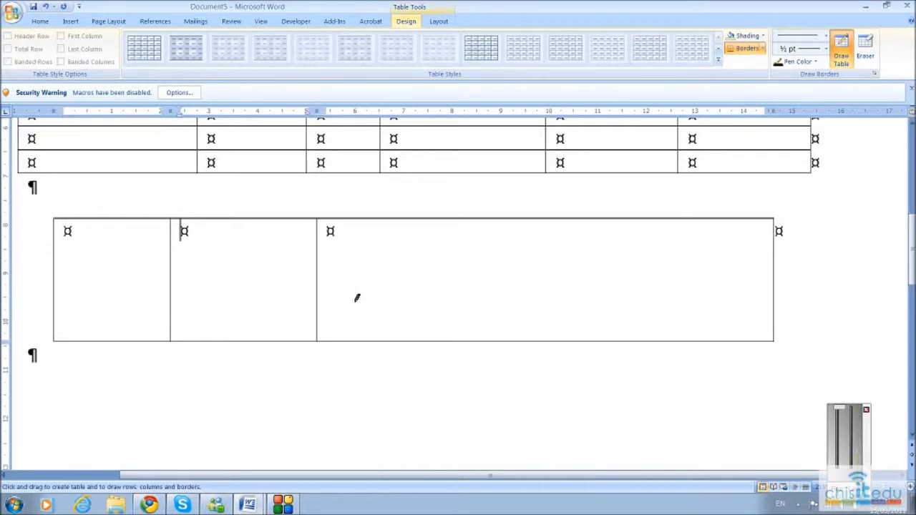
pyautogui.moveTo(443, 214); pyautogui.dragTo(442, 339)
pyautogui.moveTo(590, 214); pyautogui.dragTo(608, 344)
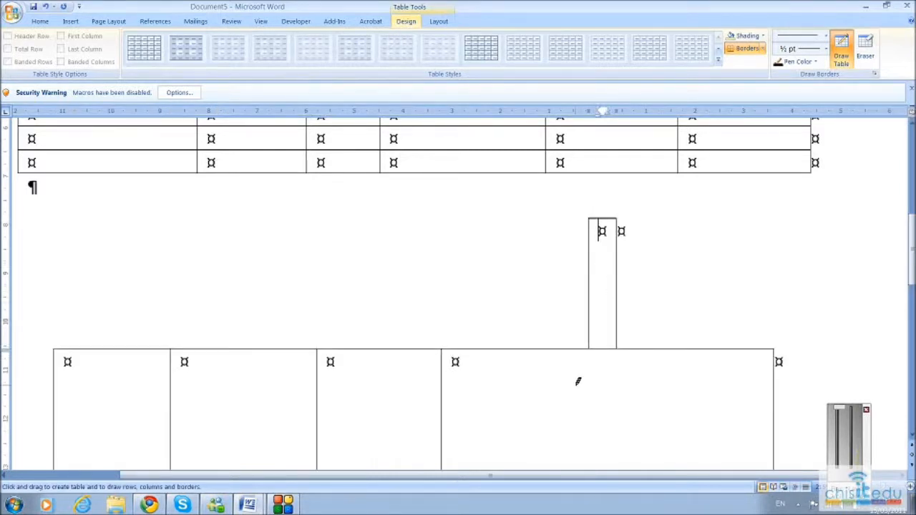
pyautogui.click(45, 6)
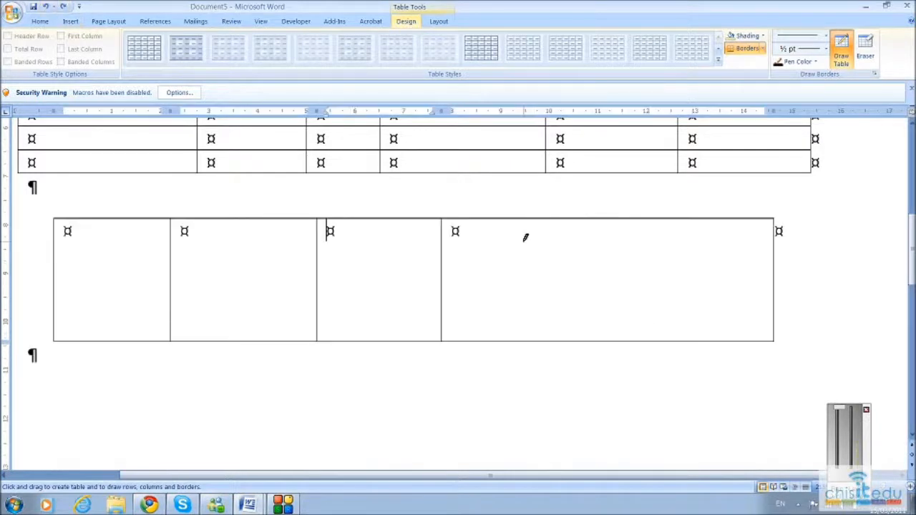
pyautogui.moveTo(614, 215); pyautogui.dragTo(613, 333)
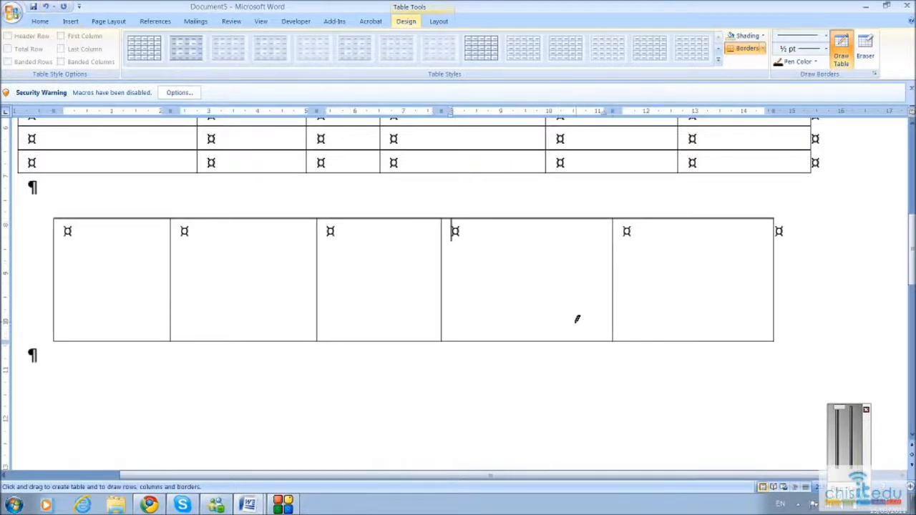
# Step: Draw horizontal lines splitting the drawn table's first two columns into four rows, the third into three and the last two into two
pyautogui.moveTo(439, 271); pyautogui.dragTo(688, 267)
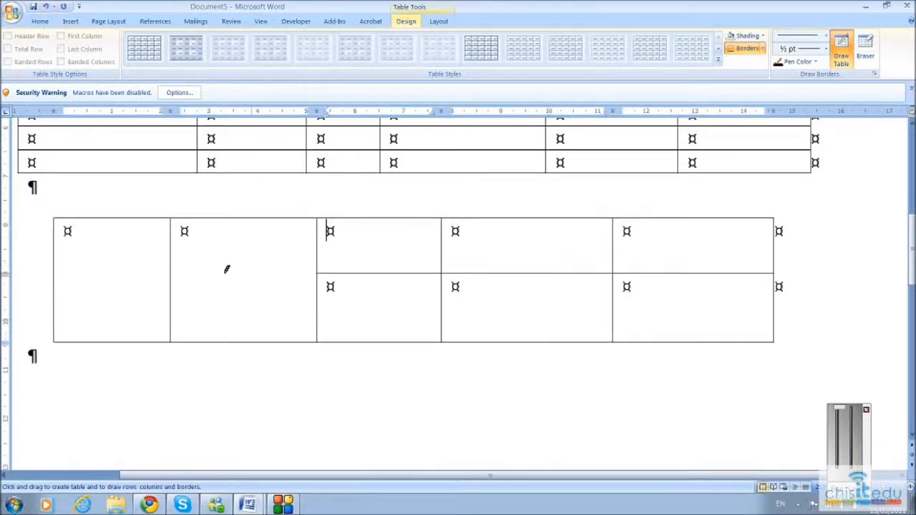
pyautogui.moveTo(64, 238); pyautogui.dragTo(215, 240)
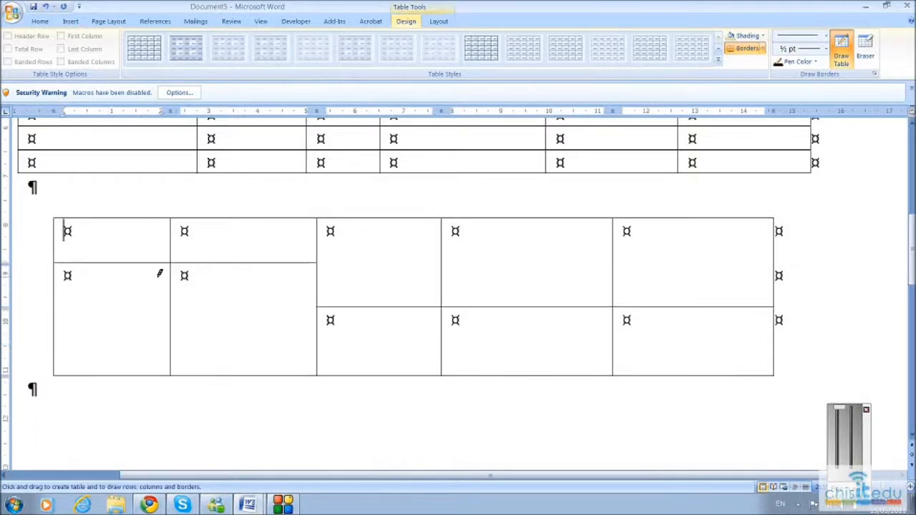
pyautogui.moveTo(57, 321); pyautogui.dragTo(439, 322)
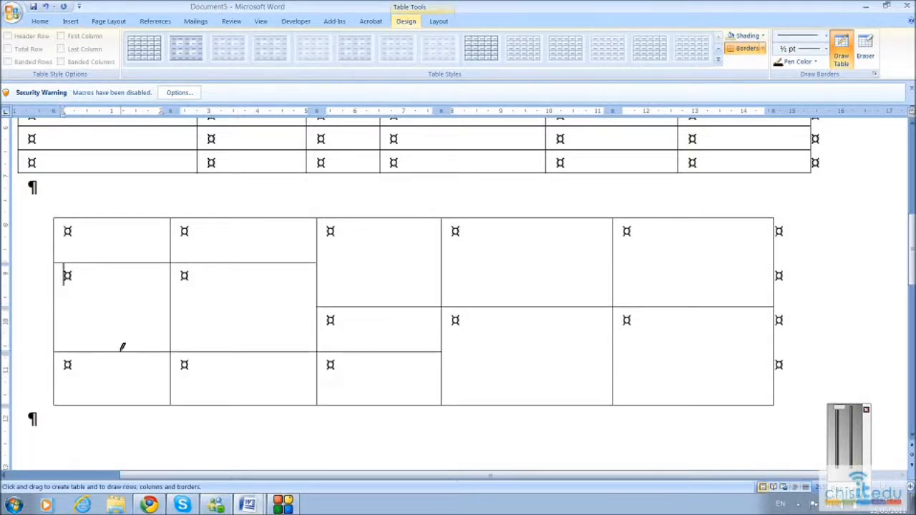
pyautogui.moveTo(68, 304)
pyautogui.mouseDown()
pyautogui.moveTo(251, 317)
pyautogui.moveTo(311, 301)
pyautogui.mouseUp()
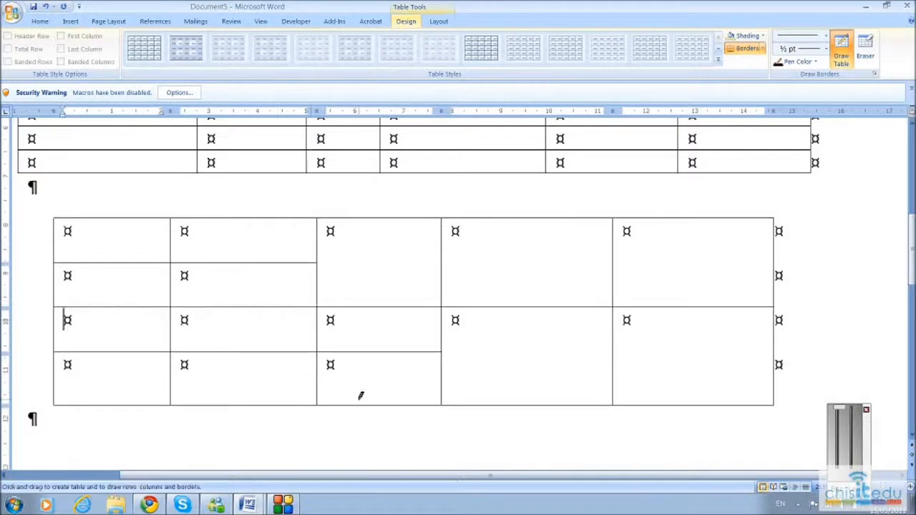
# Step: Draw vertical lines splitting the upper and lower cells of the last two columns, plus horizontal lines through upper cells from the third column onward
pyautogui.moveTo(510, 323); pyautogui.dragTo(513, 395)
pyautogui.moveTo(658, 317); pyautogui.dragTo(670, 400)
pyautogui.moveTo(679, 225); pyautogui.dragTo(683, 290)
pyautogui.moveTo(513, 222); pyautogui.dragTo(517, 310)
pyautogui.moveTo(518, 260); pyautogui.dragTo(618, 255)
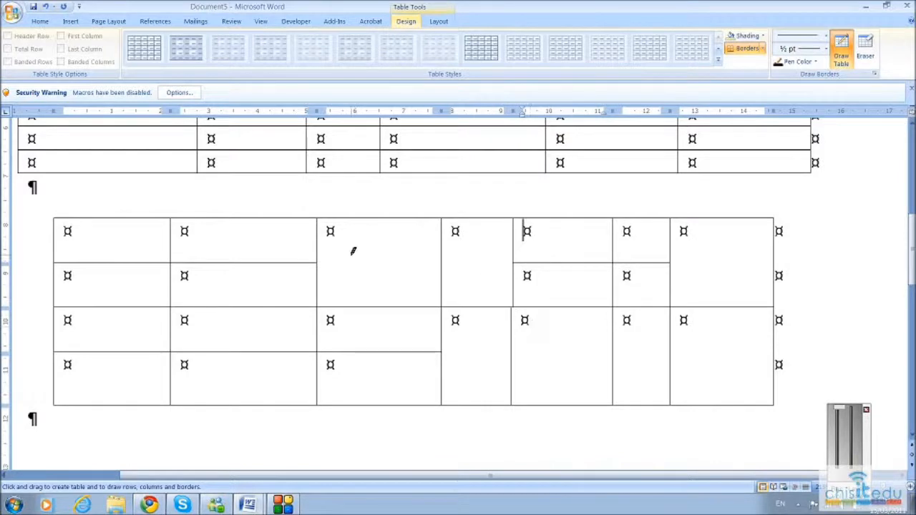
pyautogui.moveTo(321, 254); pyautogui.dragTo(432, 260)
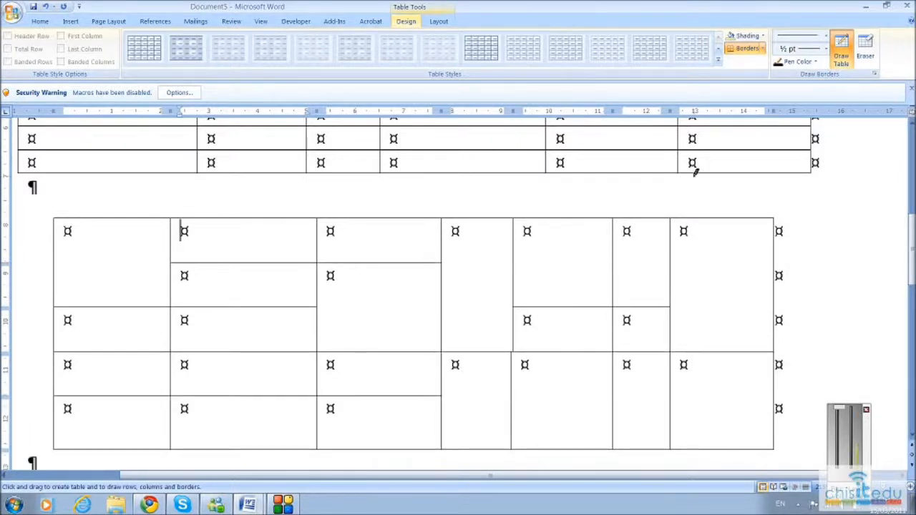
# Step: Set the pen color to dark orange and draw three horizontal dividers in the upper part of the drawn table
pyautogui.click(815, 63)
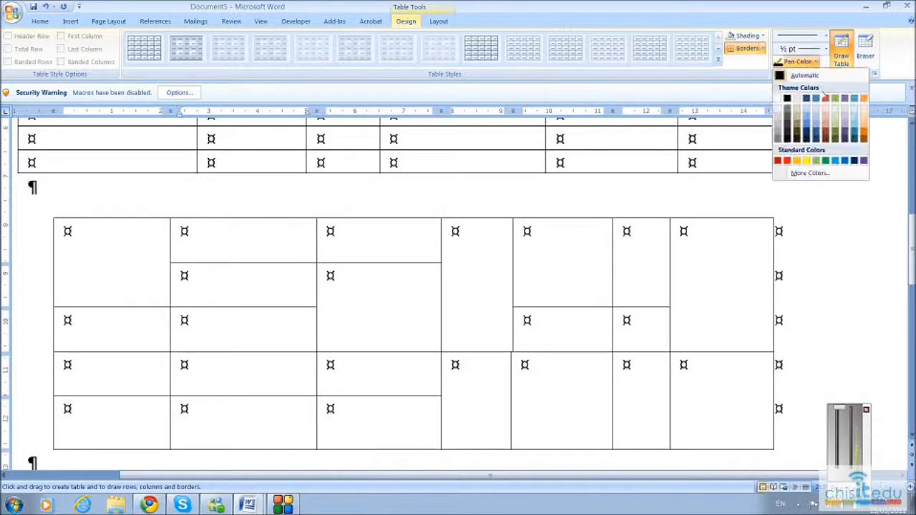
pyautogui.click(863, 132)
pyautogui.moveTo(316, 302); pyautogui.dragTo(438, 305)
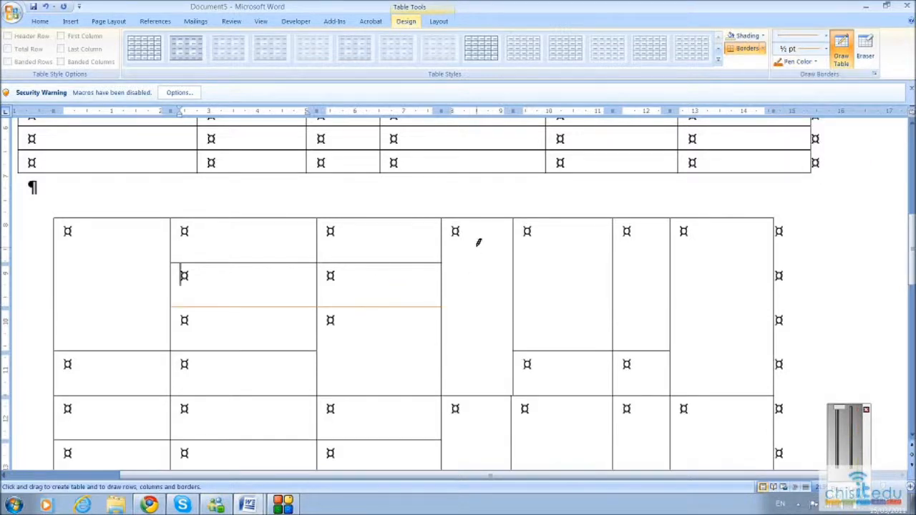
pyautogui.moveTo(548, 263); pyautogui.dragTo(585, 259)
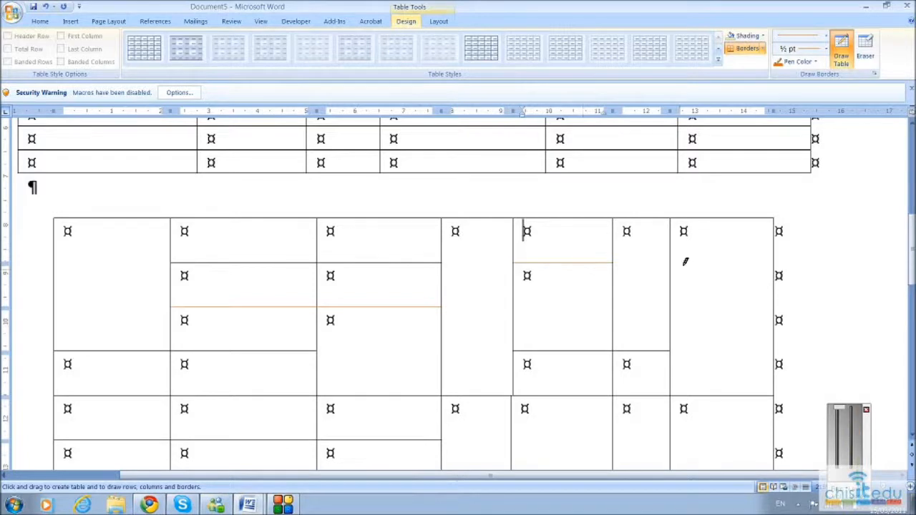
pyautogui.moveTo(674, 282); pyautogui.dragTo(744, 294)
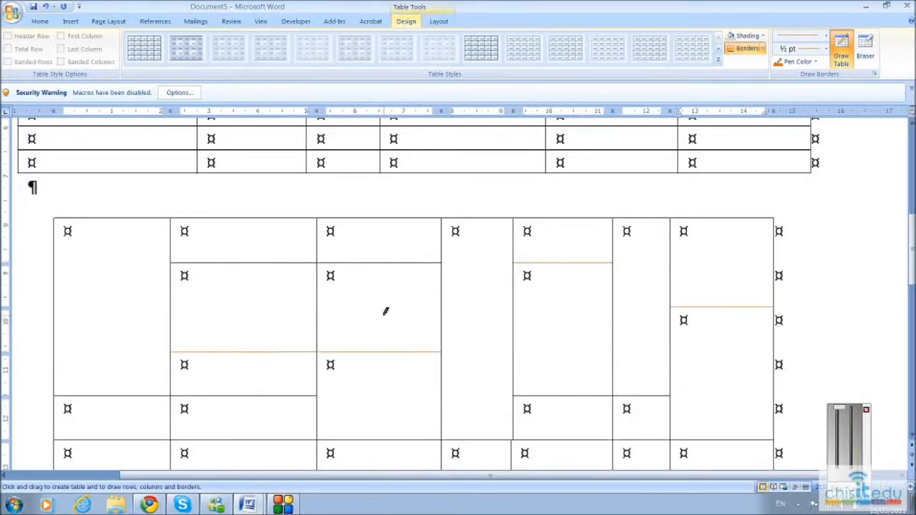
# Step: Draw an orange nested box in the third column, a vertical divider in the second, and a nested two-by-two table in the first cell
pyautogui.moveTo(386, 267); pyautogui.dragTo(372, 337)
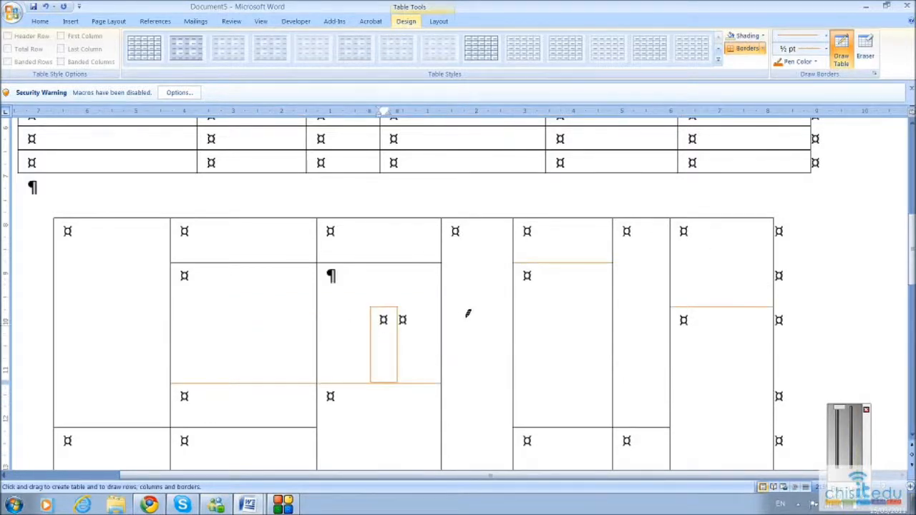
pyautogui.moveTo(229, 262); pyautogui.dragTo(243, 379)
pyautogui.moveTo(169, 340)
pyautogui.mouseDown()
pyautogui.moveTo(53, 319)
pyautogui.moveTo(57, 263)
pyautogui.mouseUp()
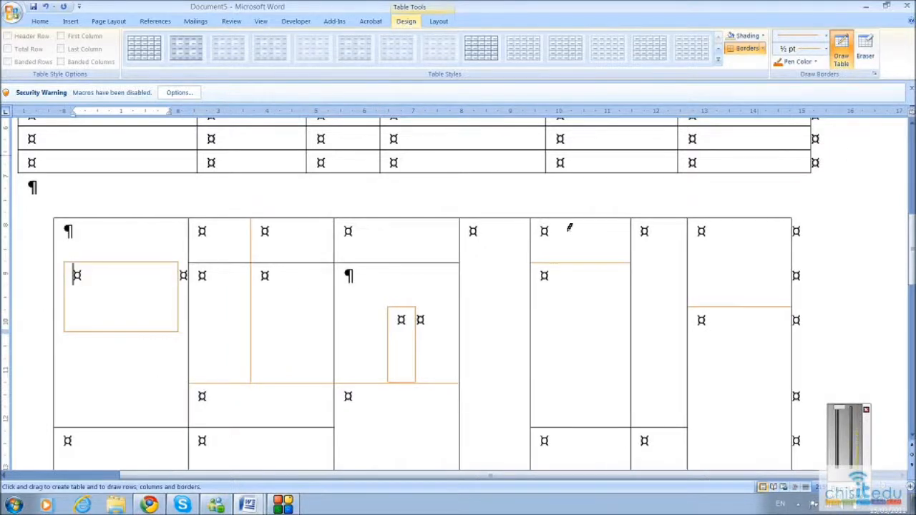
pyautogui.moveTo(124, 264); pyautogui.dragTo(119, 317)
pyautogui.moveTo(67, 286); pyautogui.dragTo(176, 289)
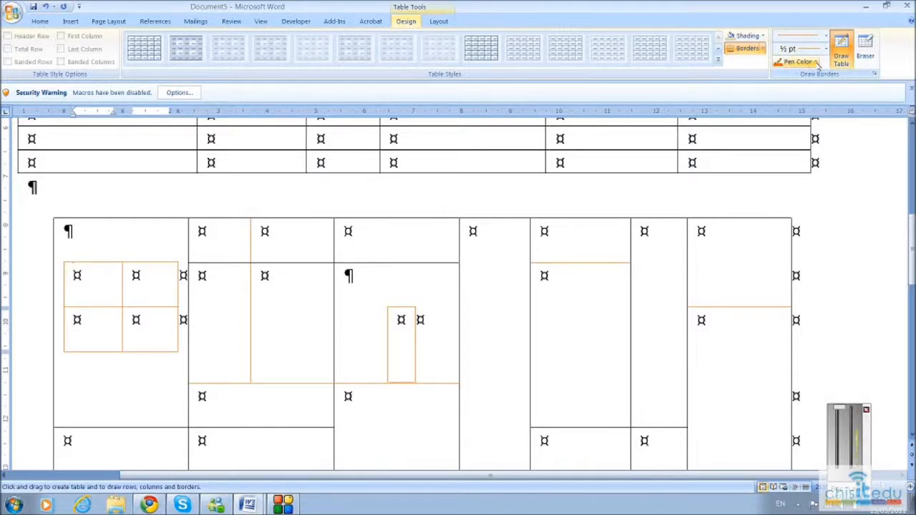
# Step: Apply a 3 pt thick-and-thin line style in automatic color to all borders of the nested two-by-two table
pyautogui.click(874, 74)
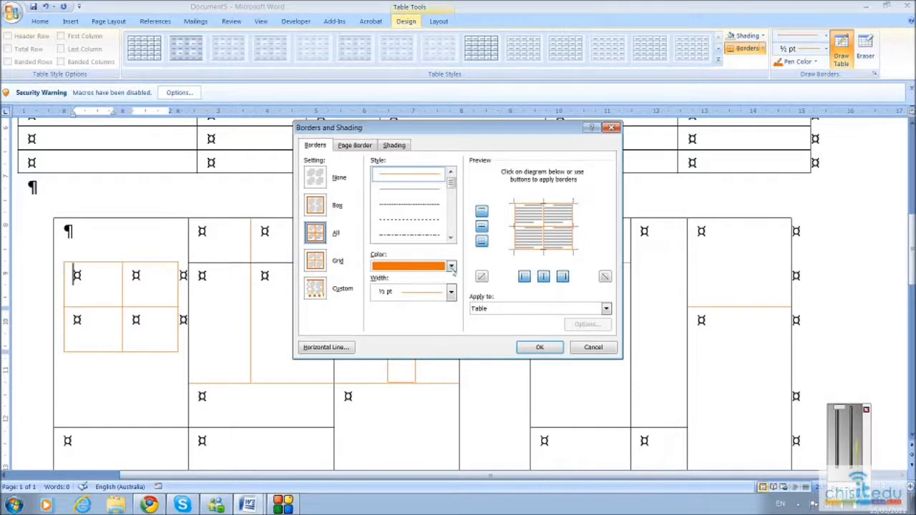
pyautogui.moveTo(452, 185); pyautogui.dragTo(452, 203)
pyautogui.click(402, 226)
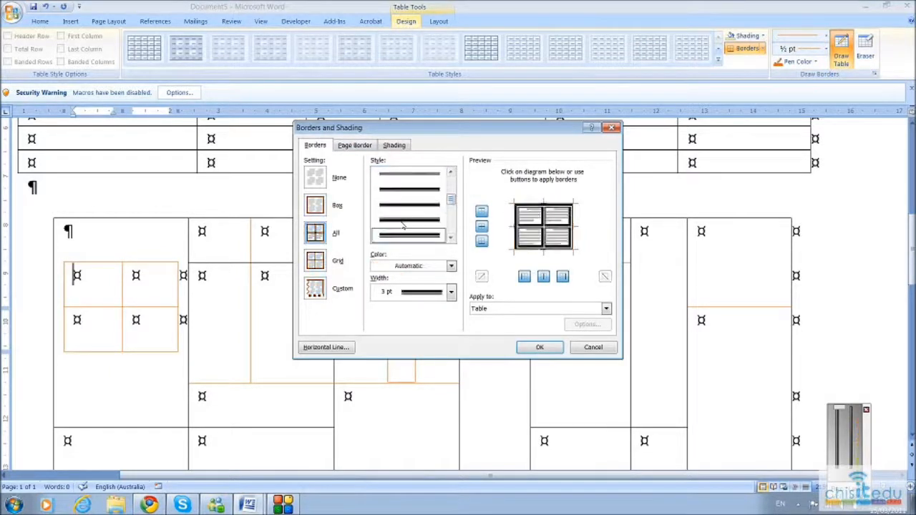
pyautogui.click(540, 347)
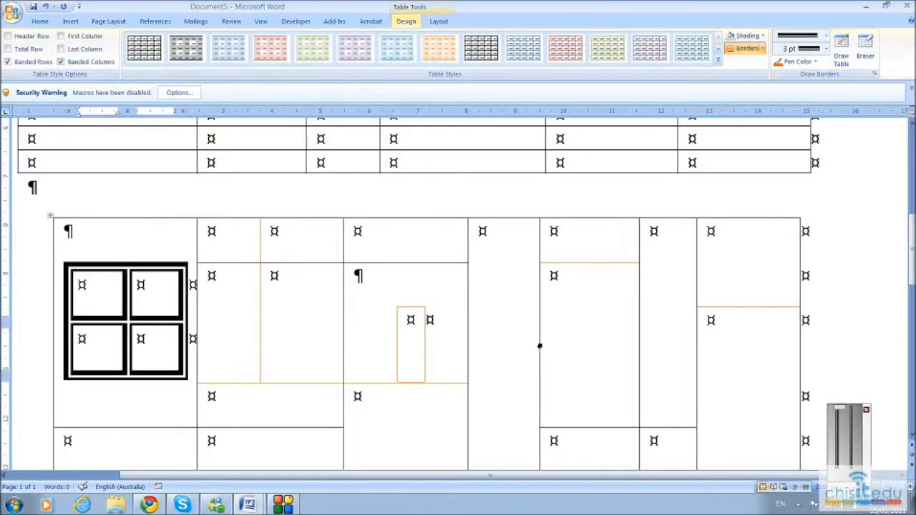
# Step: Set the pen weight to 1 pt and accept the custom orange pen color with RGB 227, 108, 10
pyautogui.click(826, 48)
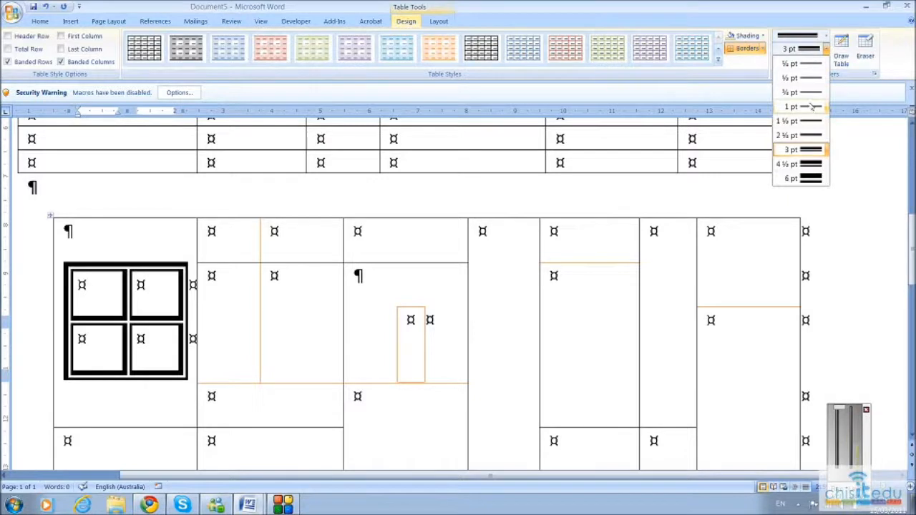
pyautogui.click(810, 106)
pyautogui.click(814, 61)
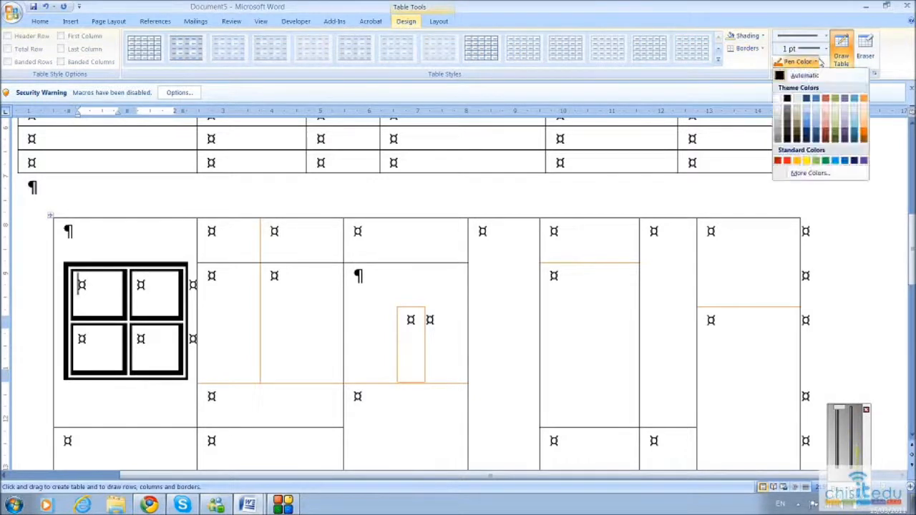
pyautogui.click(807, 173)
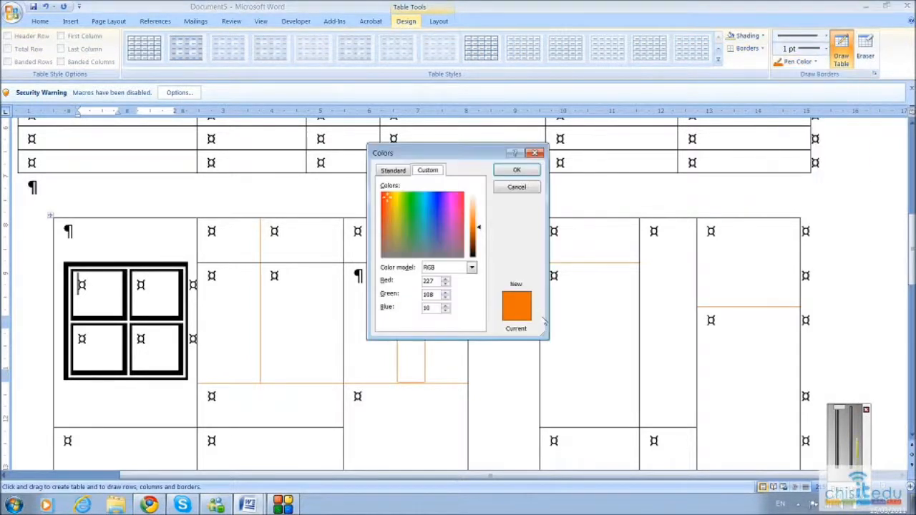
pyautogui.click(516, 170)
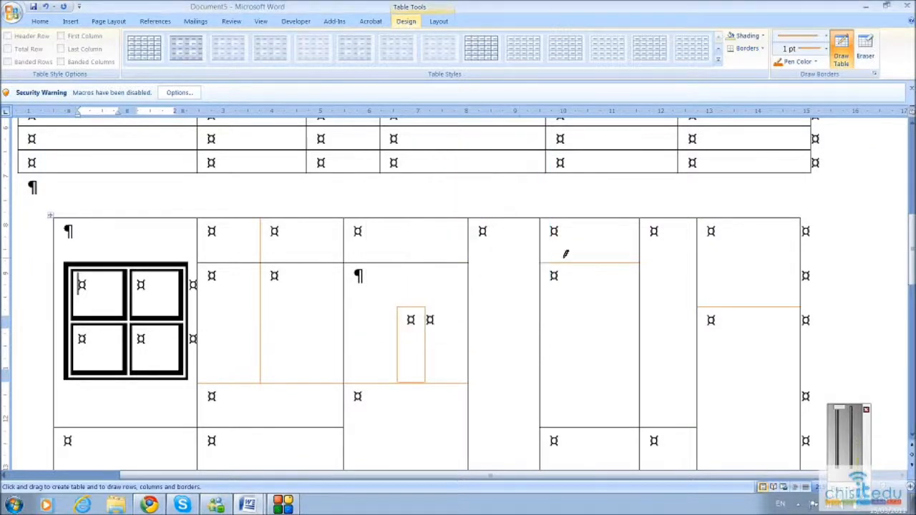
# Step: Change the pen color to aqua and draw two horizontal lines and one vertical line crossing in the right half of the drawn table
pyautogui.click(815, 62)
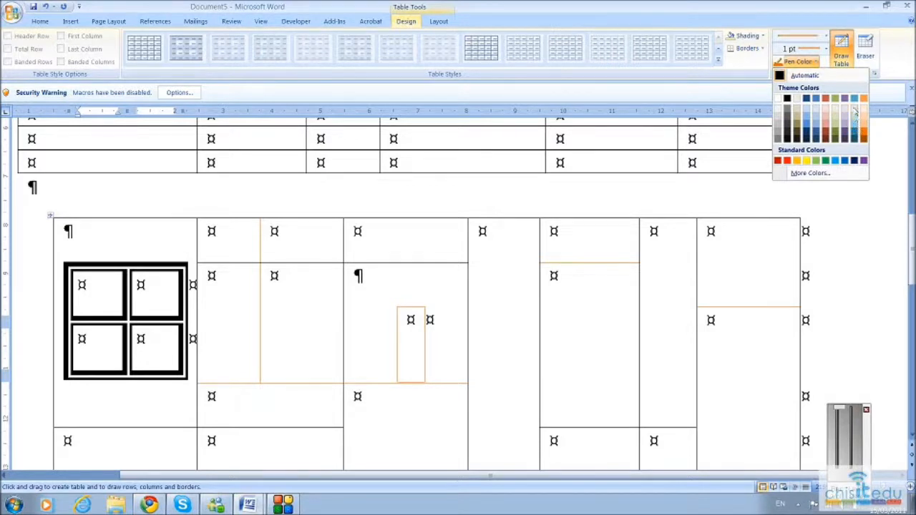
pyautogui.click(855, 111)
pyautogui.moveTo(480, 306); pyautogui.dragTo(560, 312)
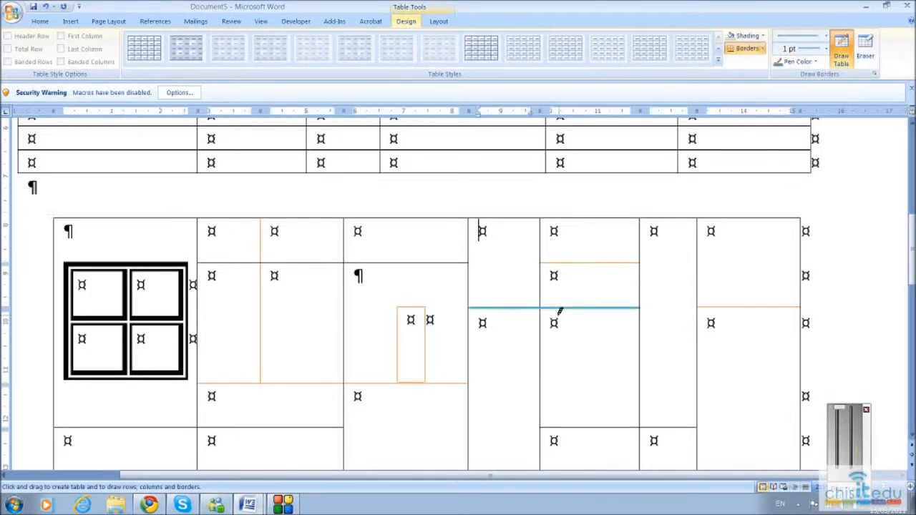
pyautogui.moveTo(477, 357); pyautogui.dragTo(629, 362)
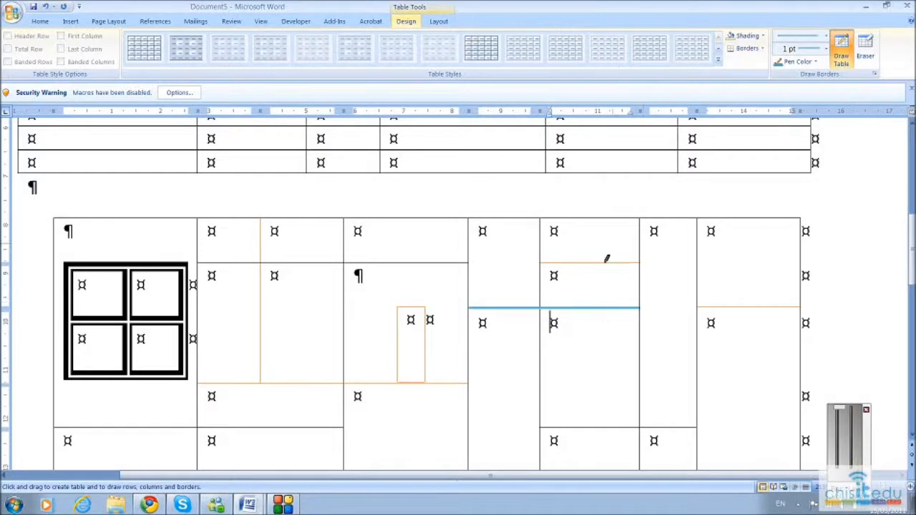
pyautogui.moveTo(579, 263); pyautogui.dragTo(579, 426)
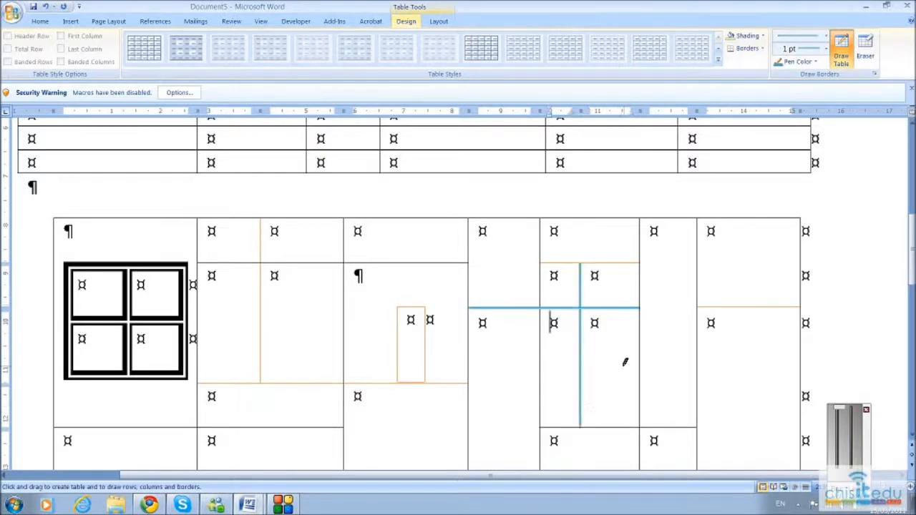
pyautogui.moveTo(570, 354); pyautogui.dragTo(737, 354)
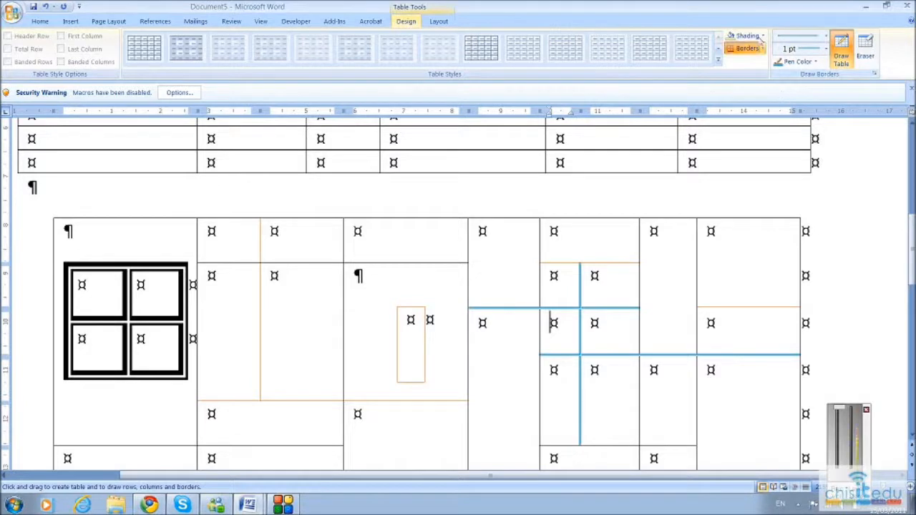
# Step: Shade the small cell enclosed by the aqua lines light blue and the fifth cell of the top row light aqua
pyautogui.click(762, 35)
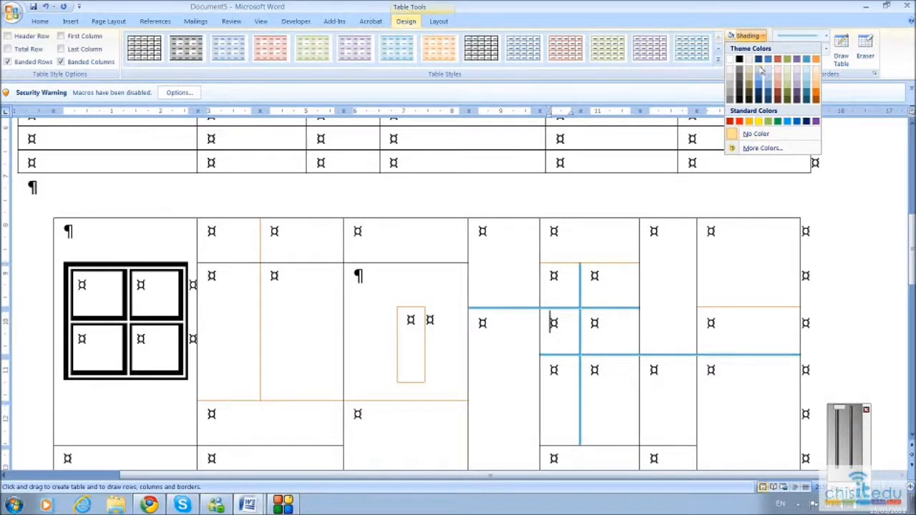
pyautogui.click(761, 70)
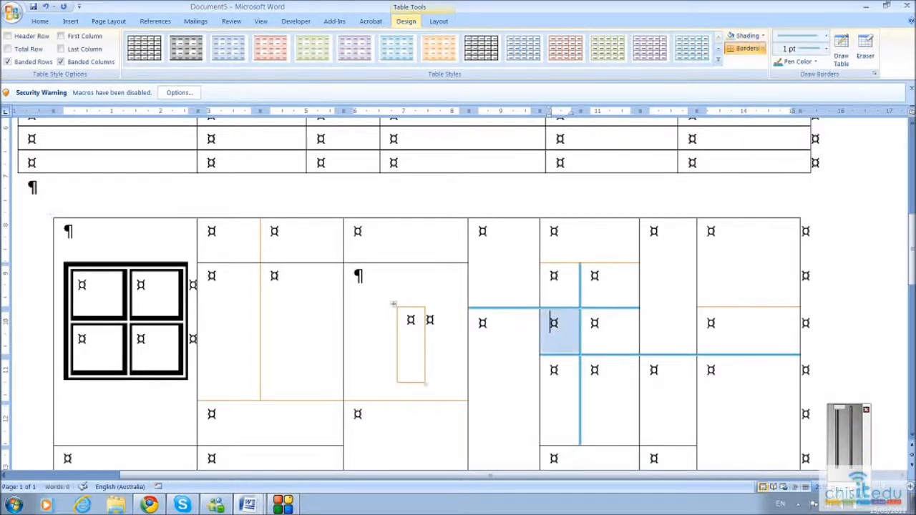
pyautogui.click(479, 231)
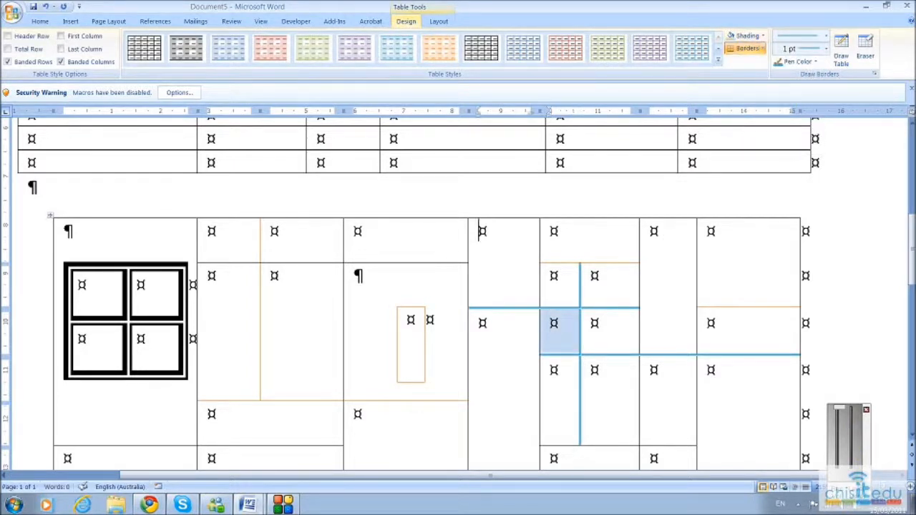
pyautogui.click(761, 37)
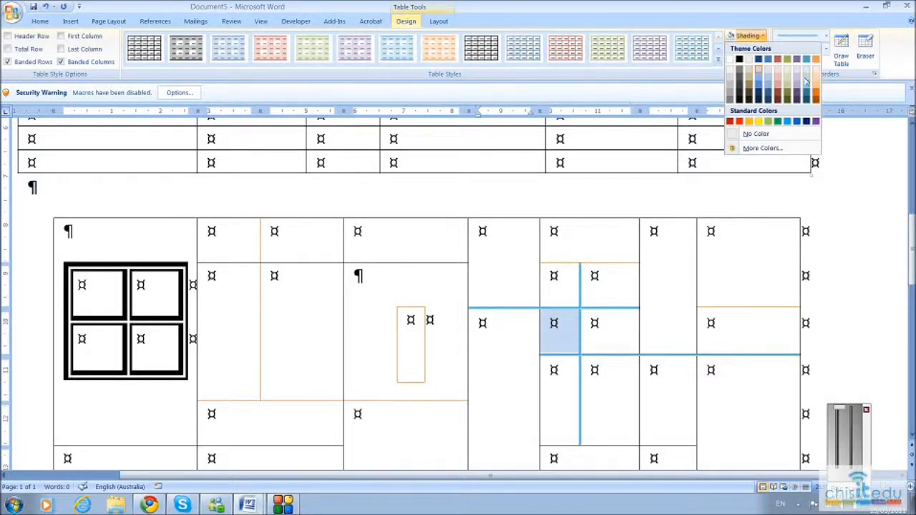
pyautogui.click(806, 81)
# Step: Shade the fourth cell of the top row light orange and the third cell yellow
pyautogui.press('Left')
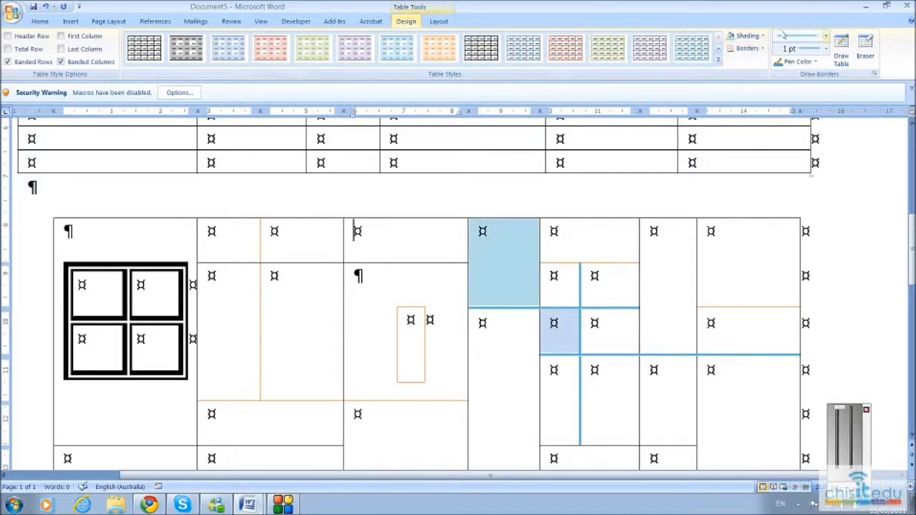
pyautogui.click(762, 36)
pyautogui.click(816, 77)
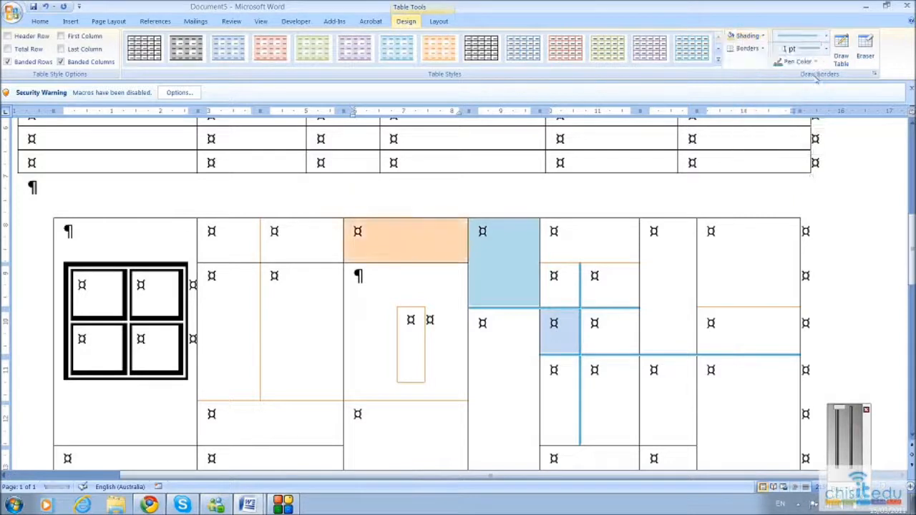
pyautogui.press('Left')
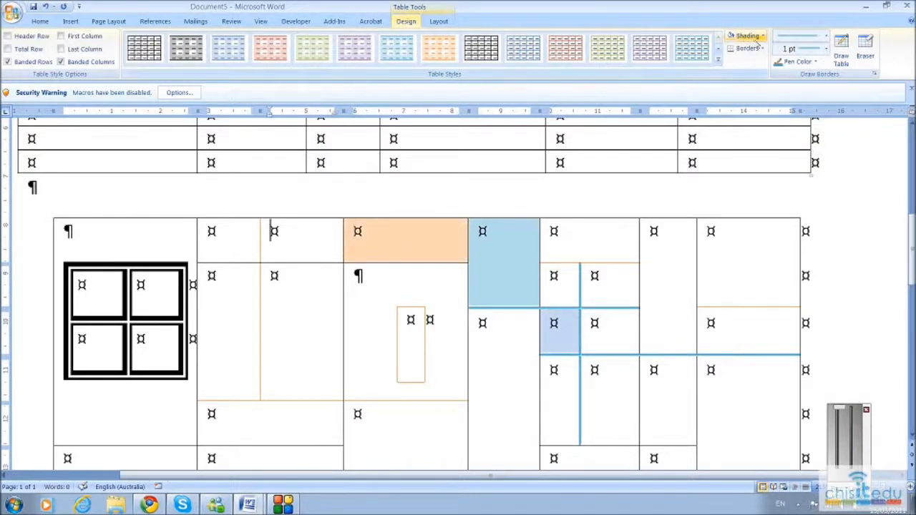
pyautogui.click(763, 36)
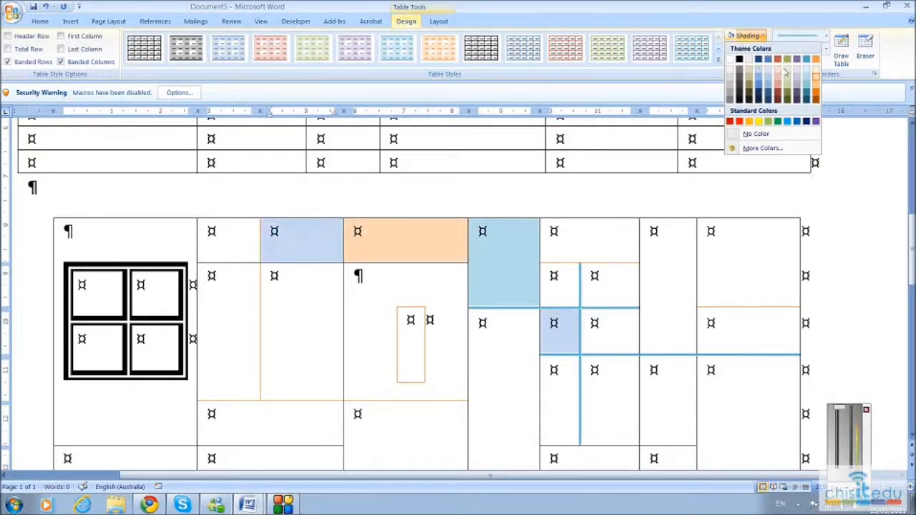
pyautogui.click(758, 121)
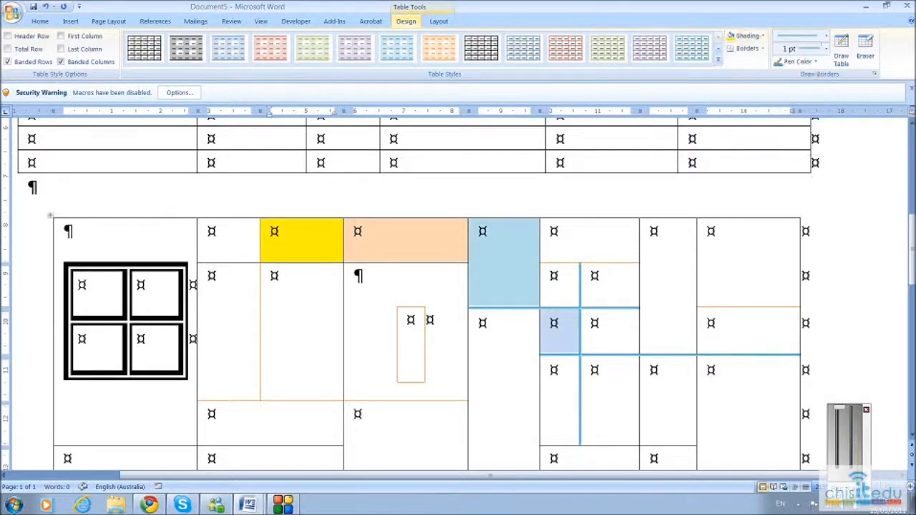
# Step: Shade all four cells of the nested two-by-two table medium blue
pyautogui.click(140, 285)
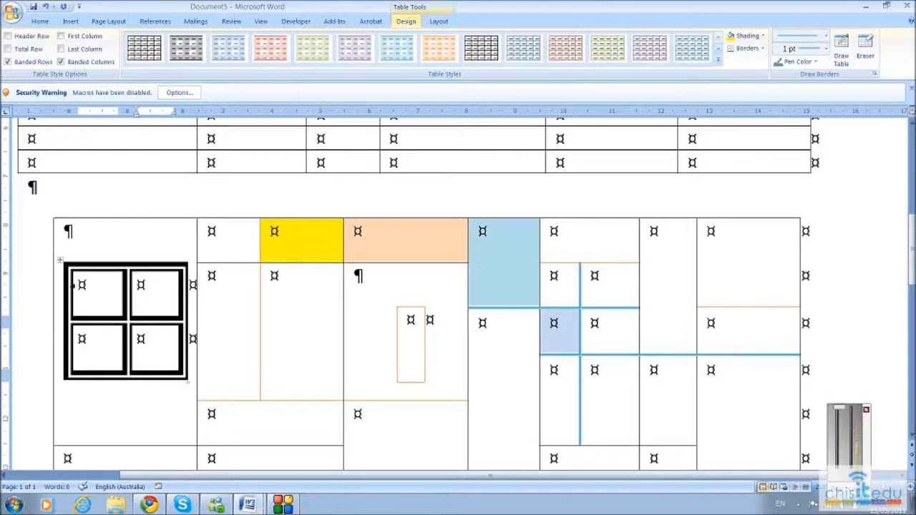
pyautogui.moveTo(82, 286); pyautogui.dragTo(156, 339)
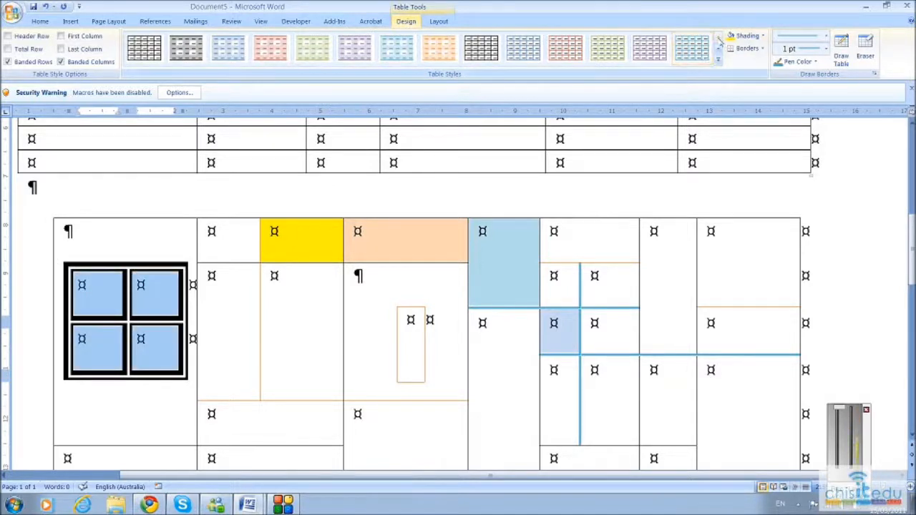
pyautogui.click(762, 36)
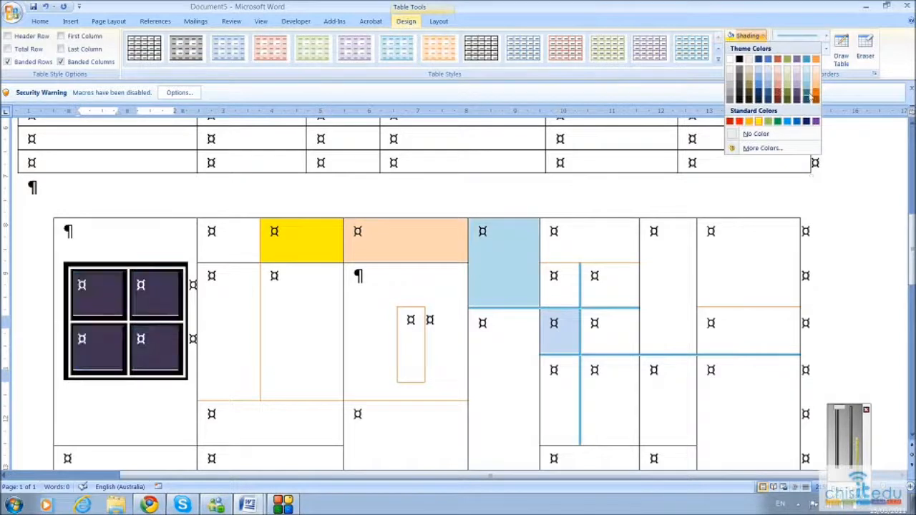
pyautogui.click(760, 81)
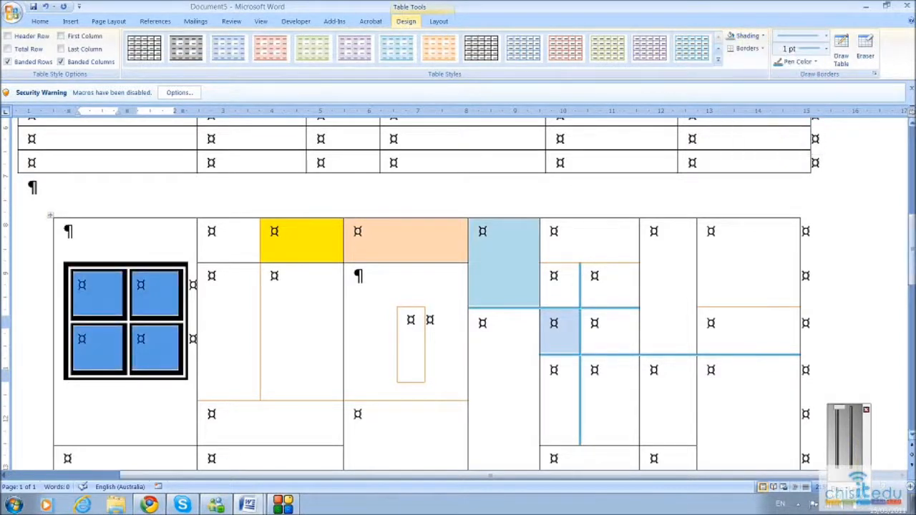
pyautogui.scroll(-10, 458, 293)
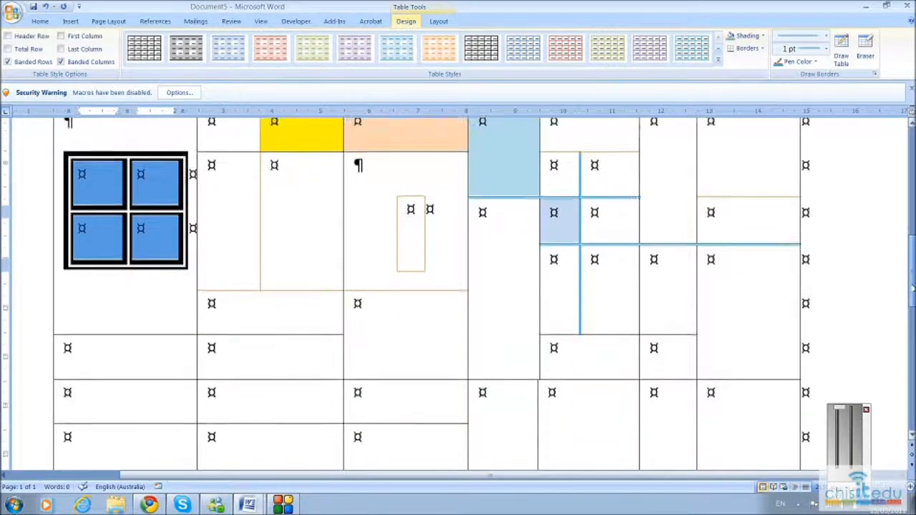
# Step: Add a blank paragraph below the drawn table and insert the Calendar 2 quick table there
pyautogui.click(30, 276)
pyautogui.press('Return')
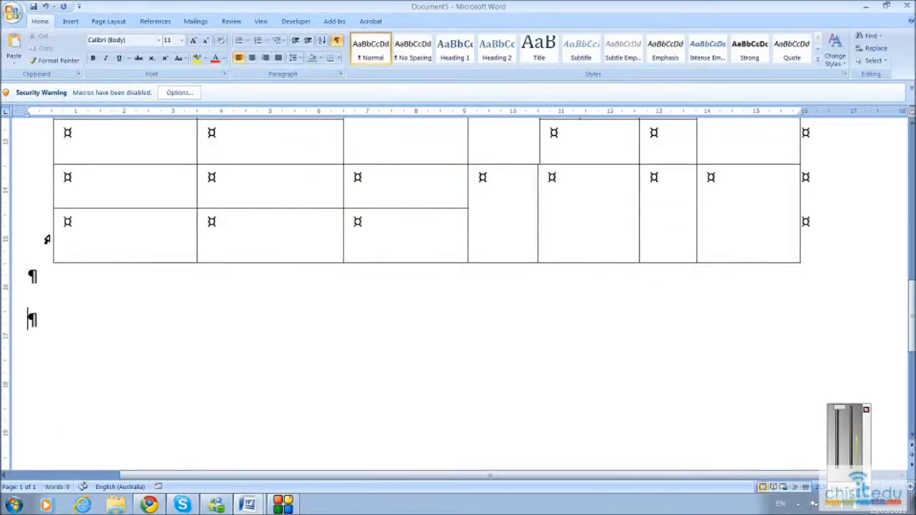
pyautogui.click(71, 21)
pyautogui.click(92, 63)
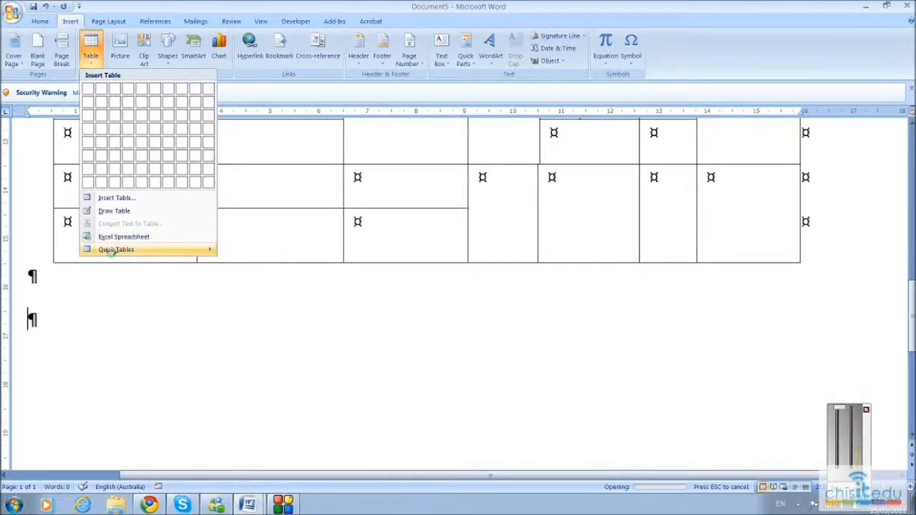
pyautogui.moveTo(117, 250)
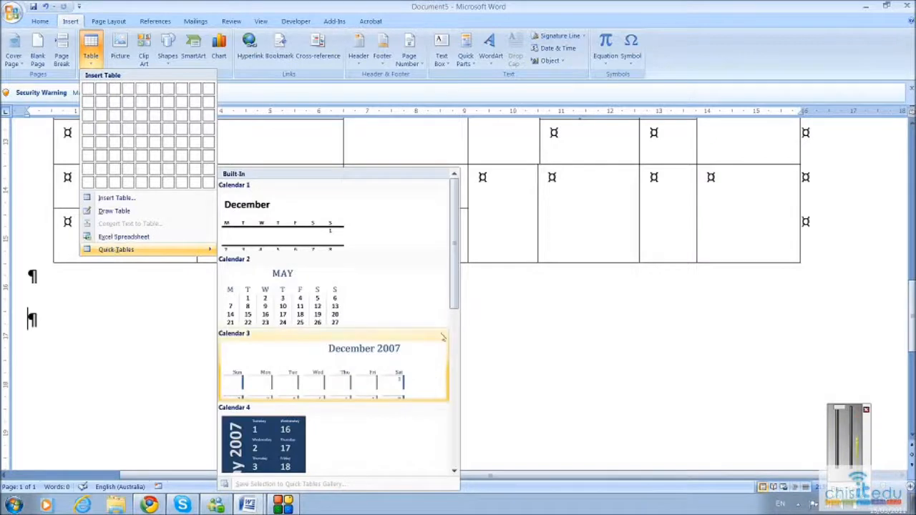
pyautogui.moveTo(458, 289); pyautogui.dragTo(458, 458)
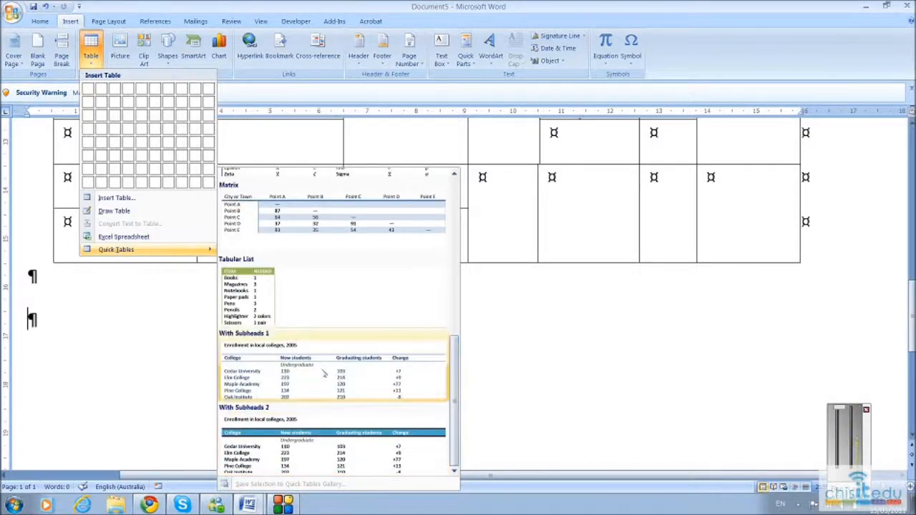
pyautogui.moveTo(457, 383); pyautogui.dragTo(452, 283)
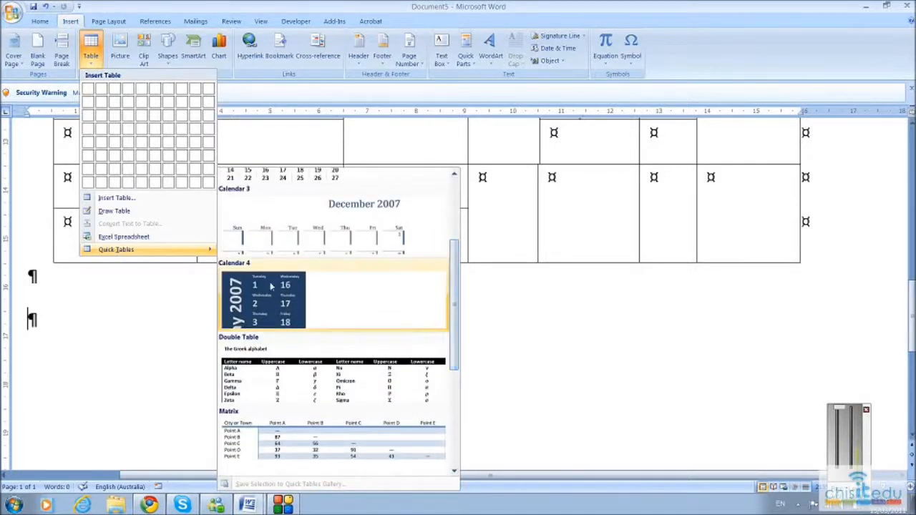
pyautogui.scroll(3, 294, 265)
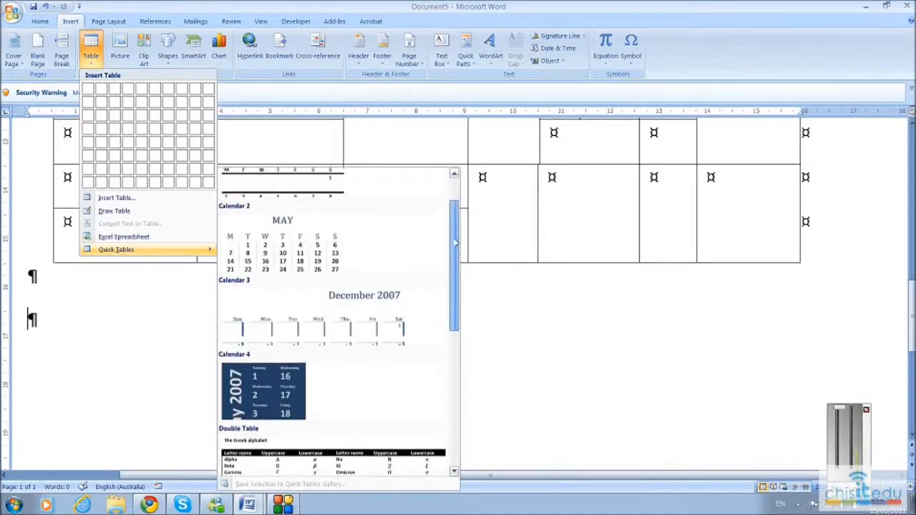
pyautogui.click(293, 259)
pyautogui.scroll(-6, 609, 367)
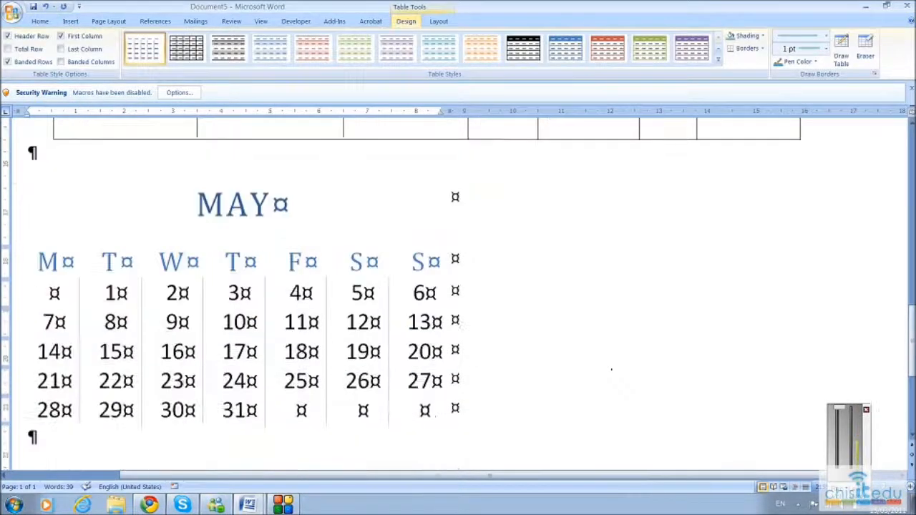
pyautogui.scroll(1, 243, 243)
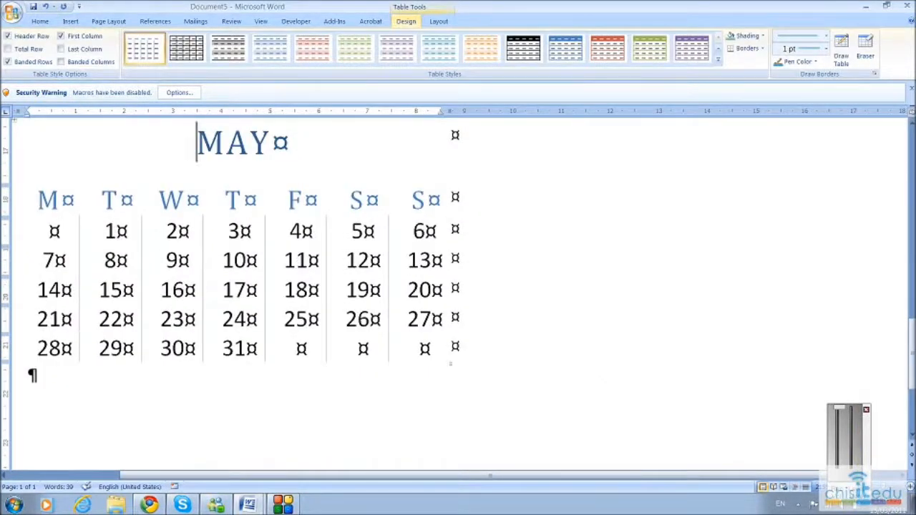
# Step: Dismiss the macro security warning and place the cursor in the empty paragraph below the May calendar
pyautogui.click(250, 143)
pyautogui.click(222, 318)
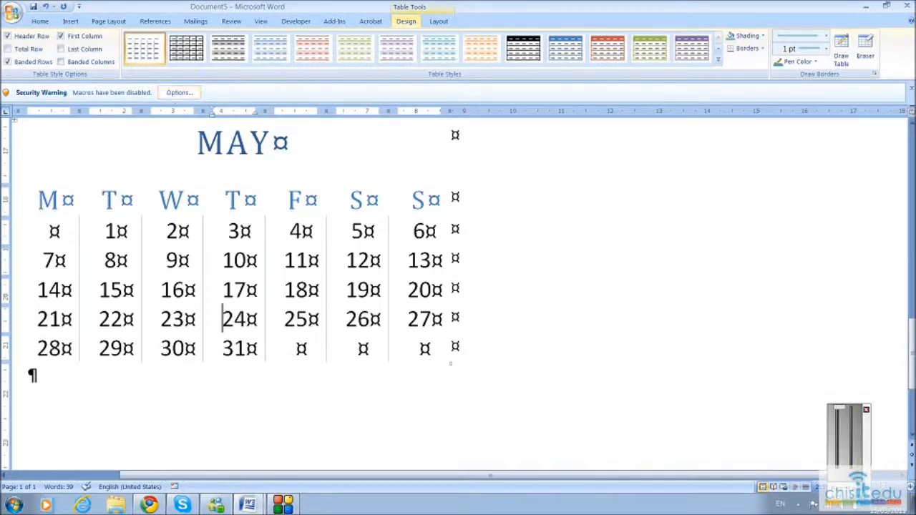
pyautogui.click(911, 88)
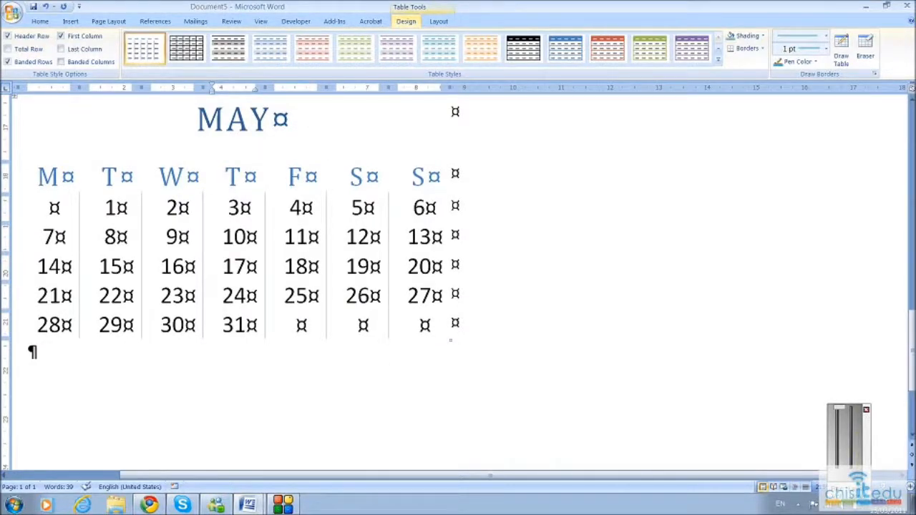
pyautogui.scroll(12, 387, 289)
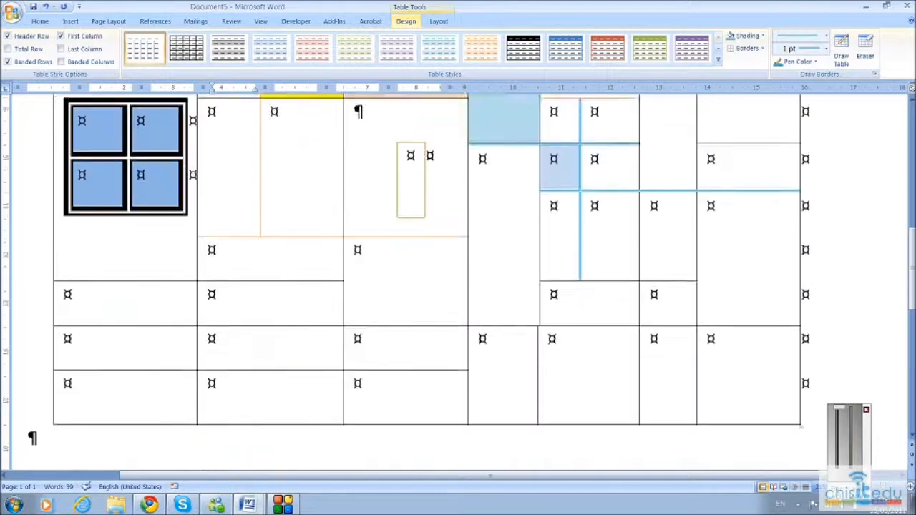
pyautogui.scroll(-5, 387, 288)
pyautogui.click(30, 351)
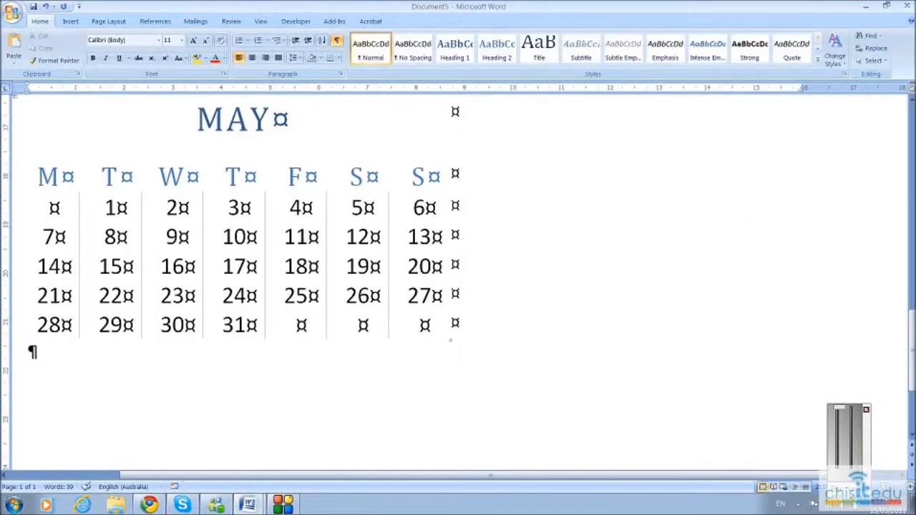
# Step: Select two single cells of the drawn table in turn, and a run of cells across its middle
pyautogui.scroll(6, 31, 351)
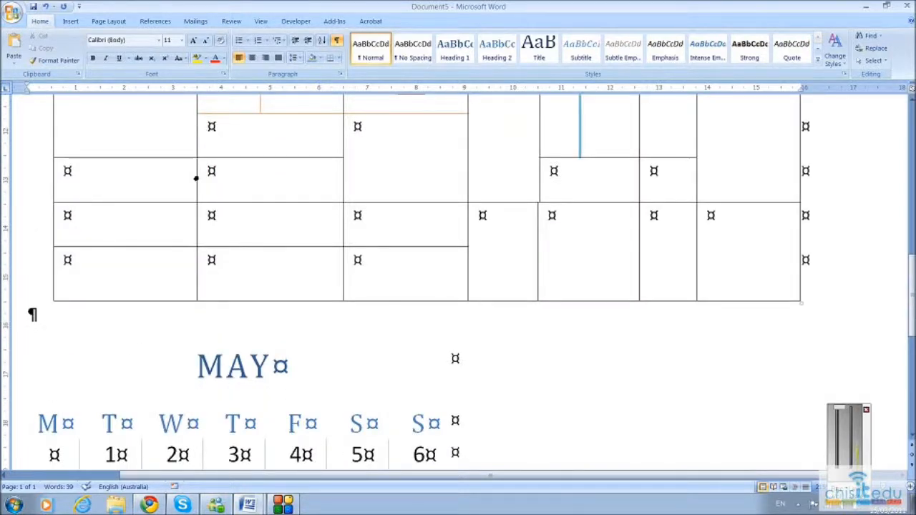
pyautogui.scroll(5, 429, 286)
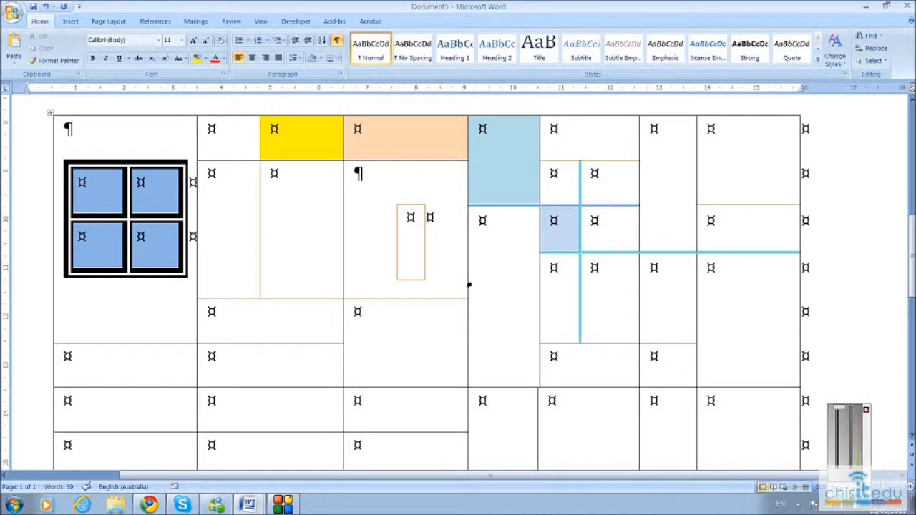
pyautogui.click(468, 285)
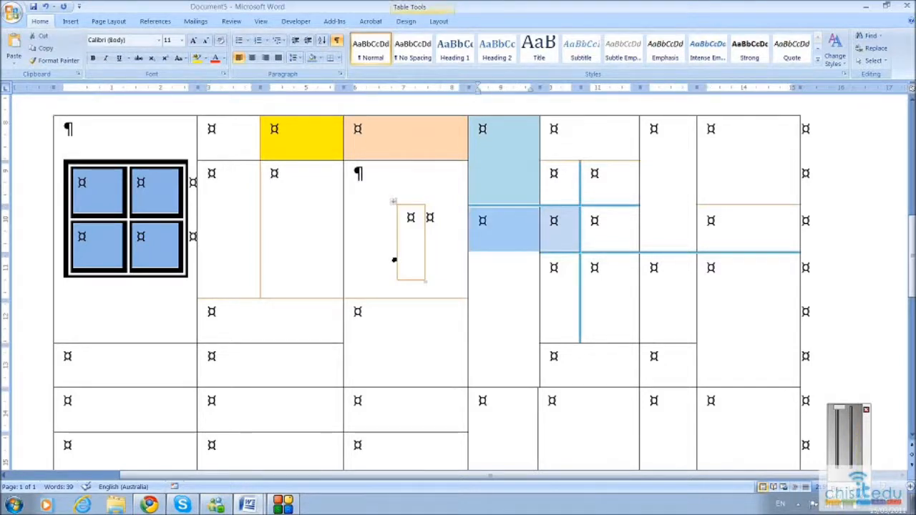
pyautogui.click(263, 259)
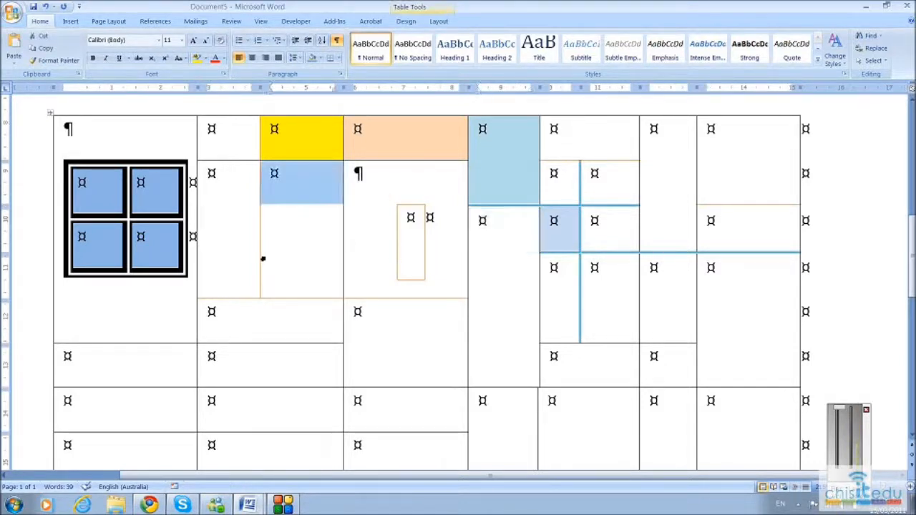
pyautogui.moveTo(272, 320); pyautogui.dragTo(741, 322)
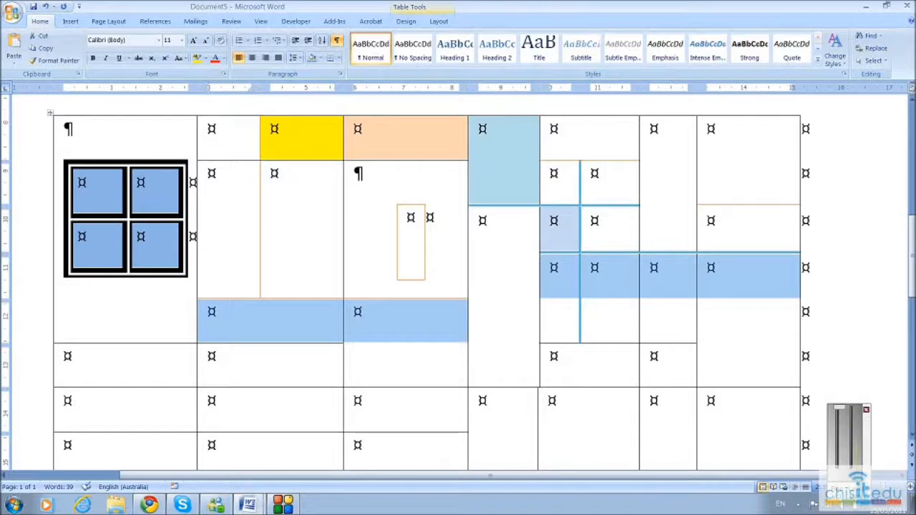
# Step: Select the drawn table's second-to-last column, the column crossed by the aqua vertical line, and the last column in turn
pyautogui.click(662, 115)
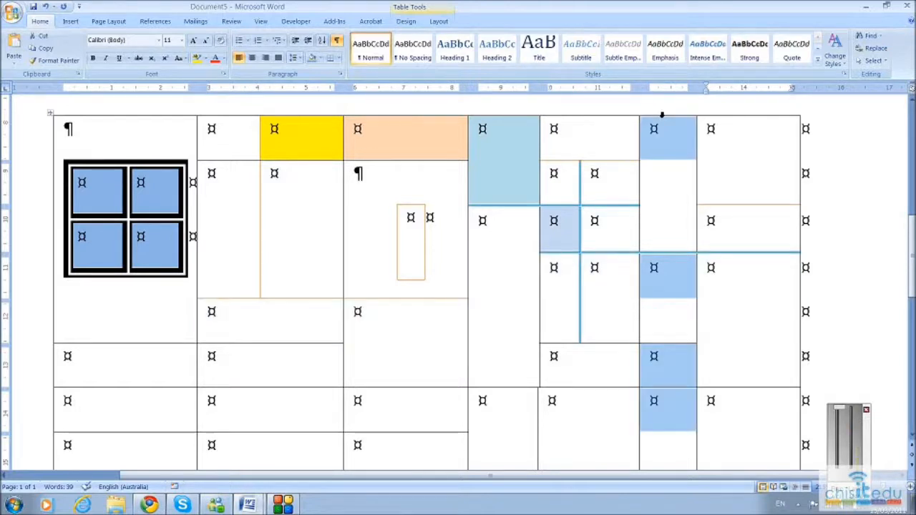
pyautogui.click(587, 113)
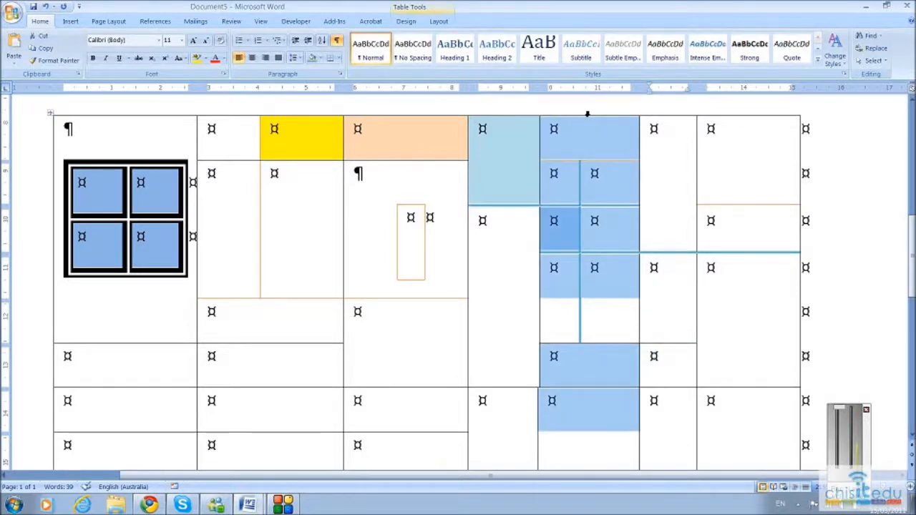
pyautogui.click(742, 113)
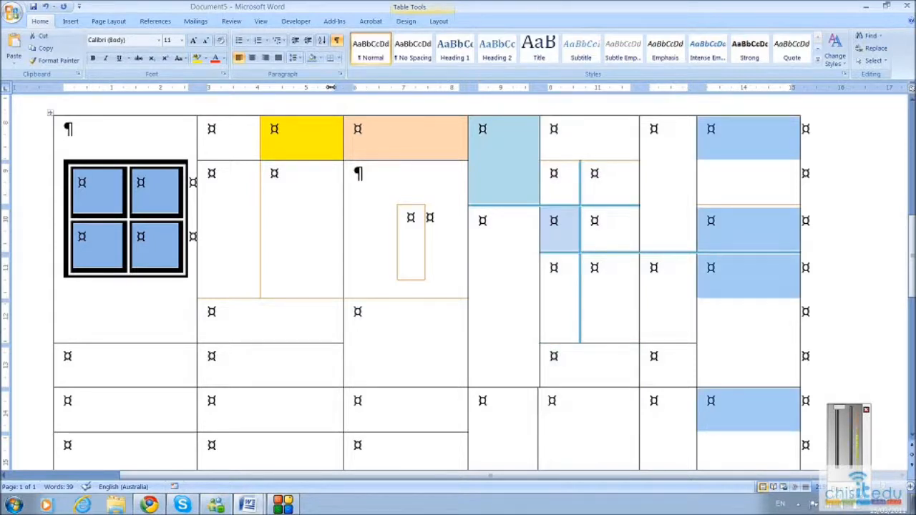
# Step: Widen the yellow cell's column by about 1.5 cm and shift the border before it about 1.2 cm to the right
pyautogui.moveTo(332, 87); pyautogui.dragTo(356, 86)
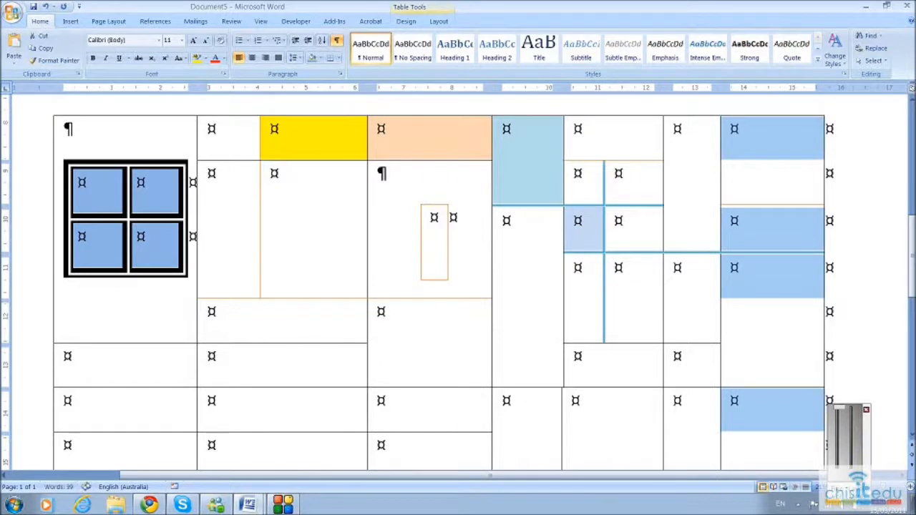
pyautogui.moveTo(201, 88); pyautogui.dragTo(167, 88)
pyautogui.moveTo(381, 88); pyautogui.dragTo(430, 87)
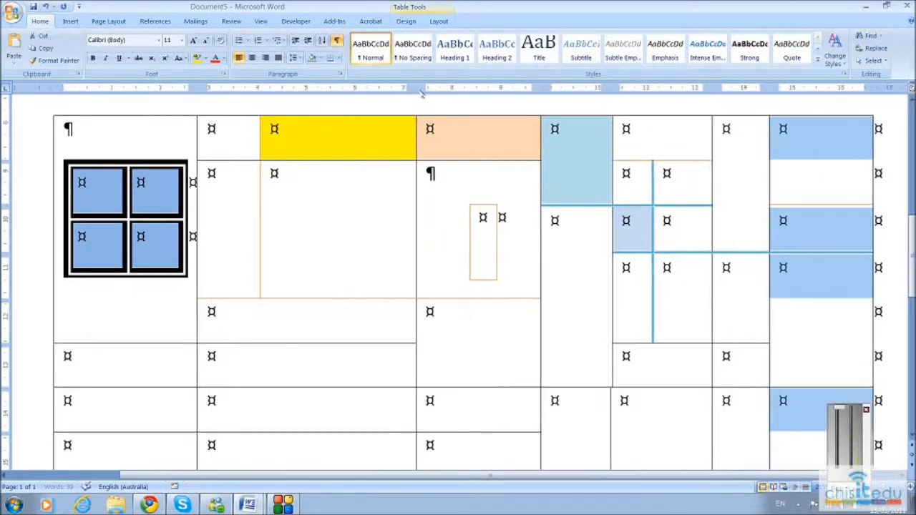
pyautogui.click(530, 88)
pyautogui.moveTo(258, 242); pyautogui.dragTo(318, 241)
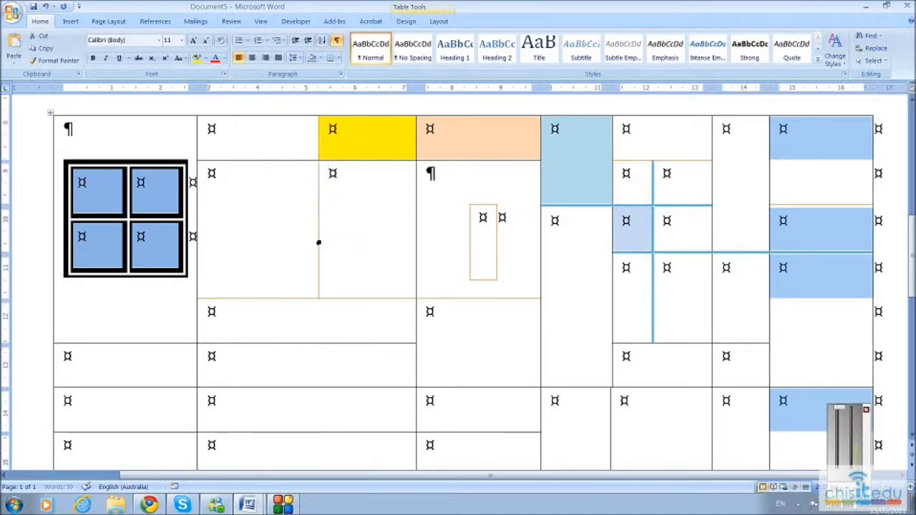
# Step: Widen only the first cell of the drawn table's third-to-last row by about 1.3 cm and place the cursor below the table
pyautogui.scroll(-5, 567, 126)
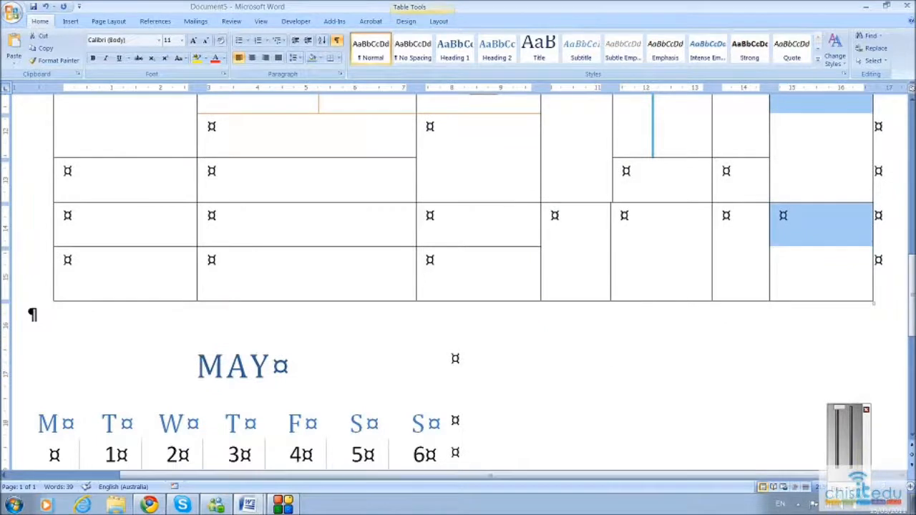
pyautogui.scroll(3, 457, 264)
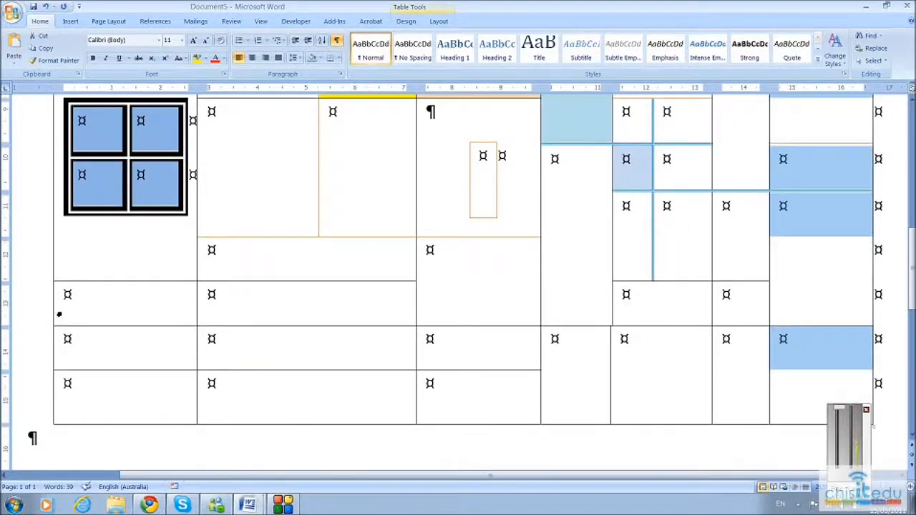
pyautogui.click(56, 312)
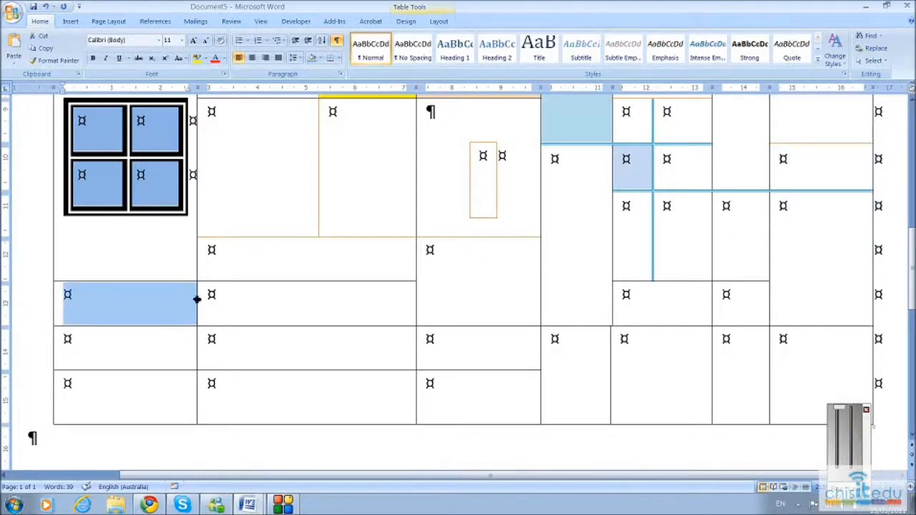
pyautogui.moveTo(197, 300); pyautogui.dragTo(257, 303)
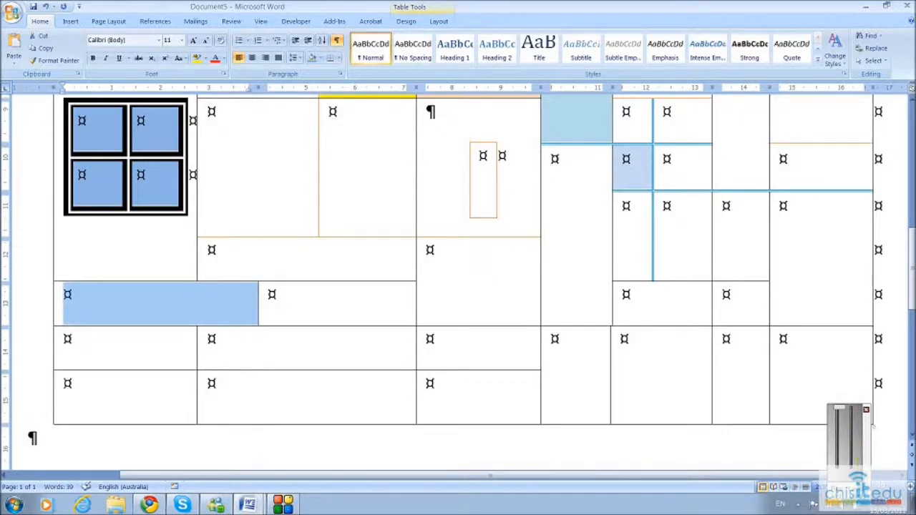
pyautogui.click(212, 340)
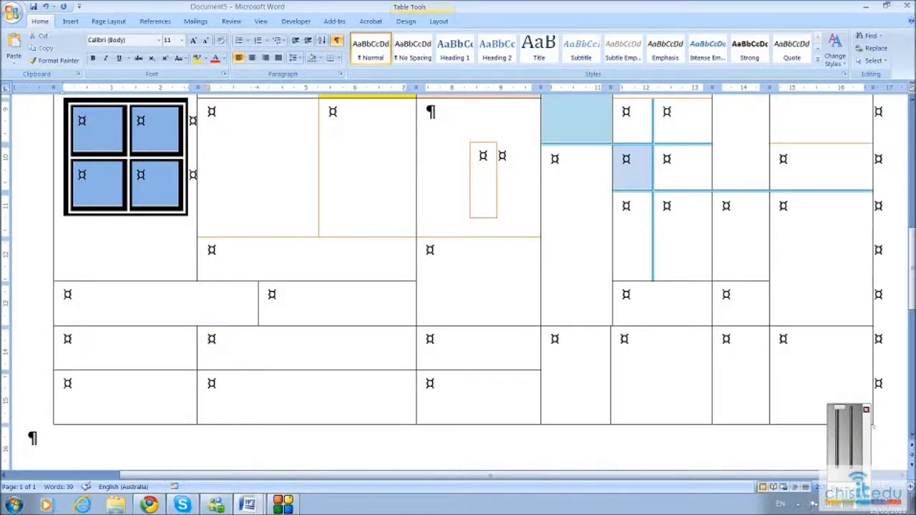
pyautogui.click(30, 437)
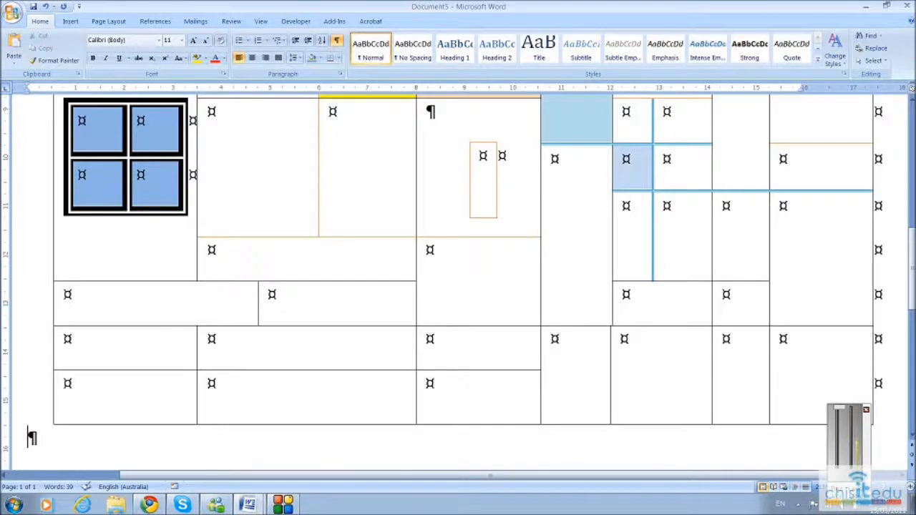